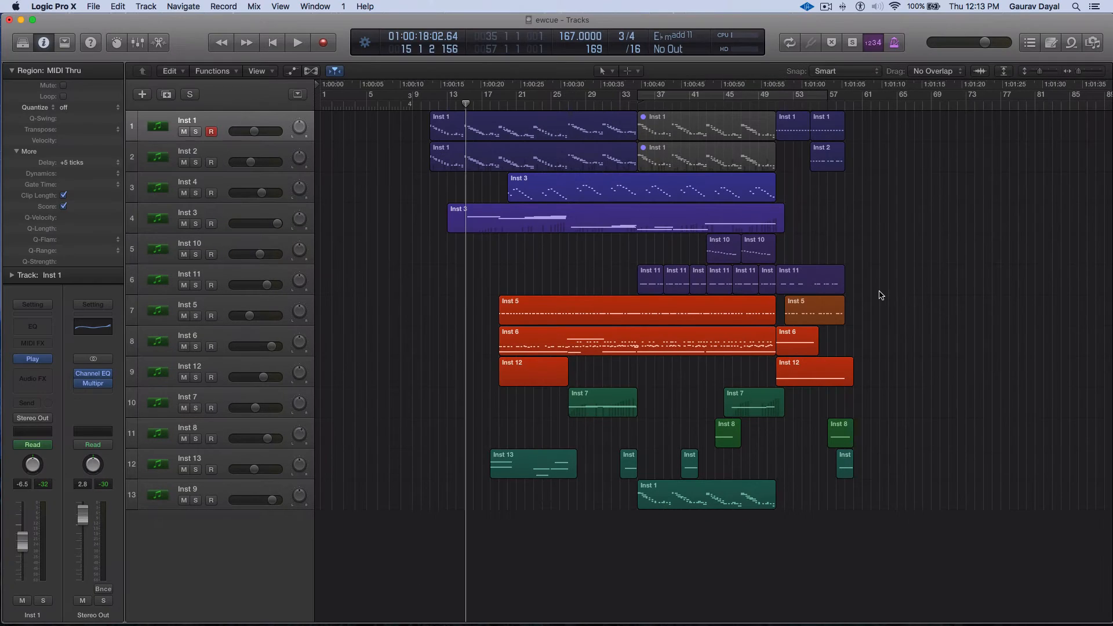
Step: Rewind the playhead and play the whole arrangement through past the last regions
key(comma)
key(comma)
key(comma)
key(comma)
key(comma)
key(space)
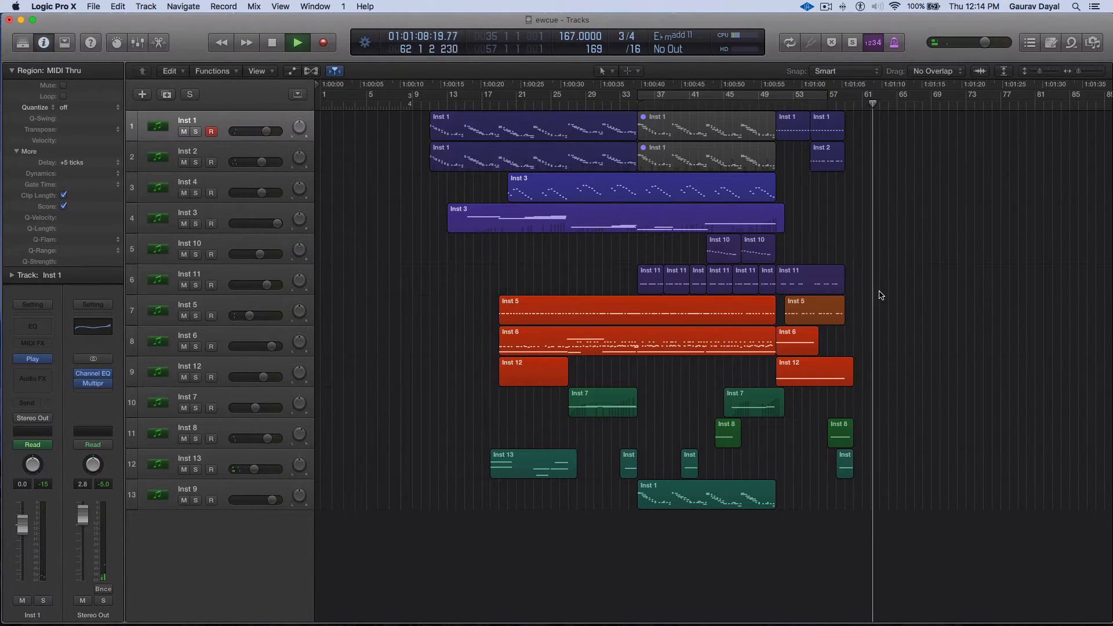
key(space)
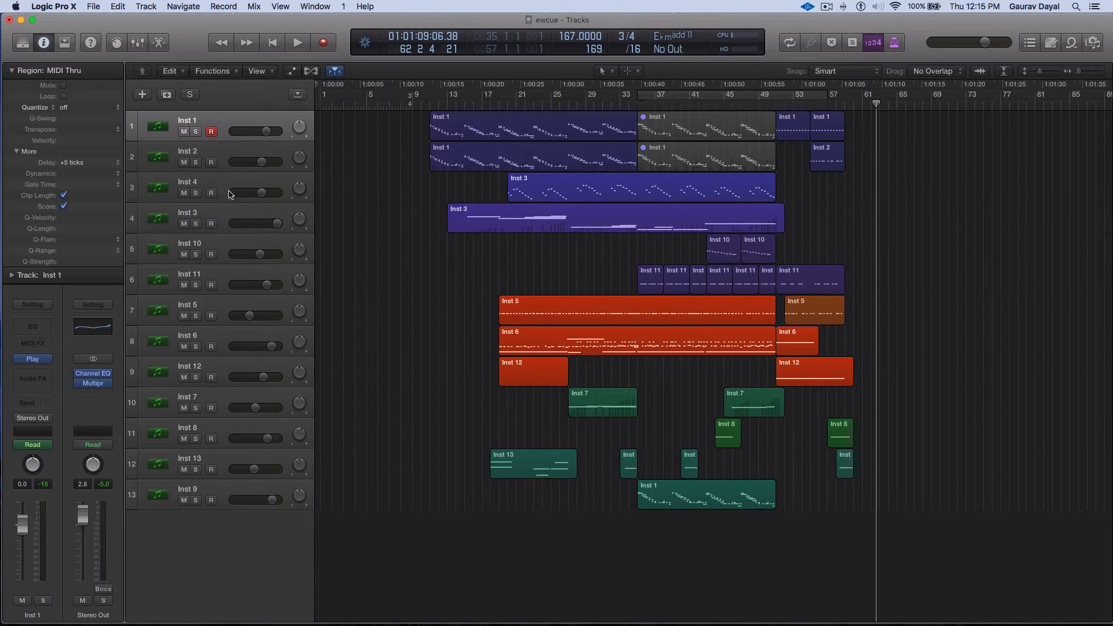
Step: Solo the Inst 1 and Inst 2 tracks and select Inst 1
click(196, 132)
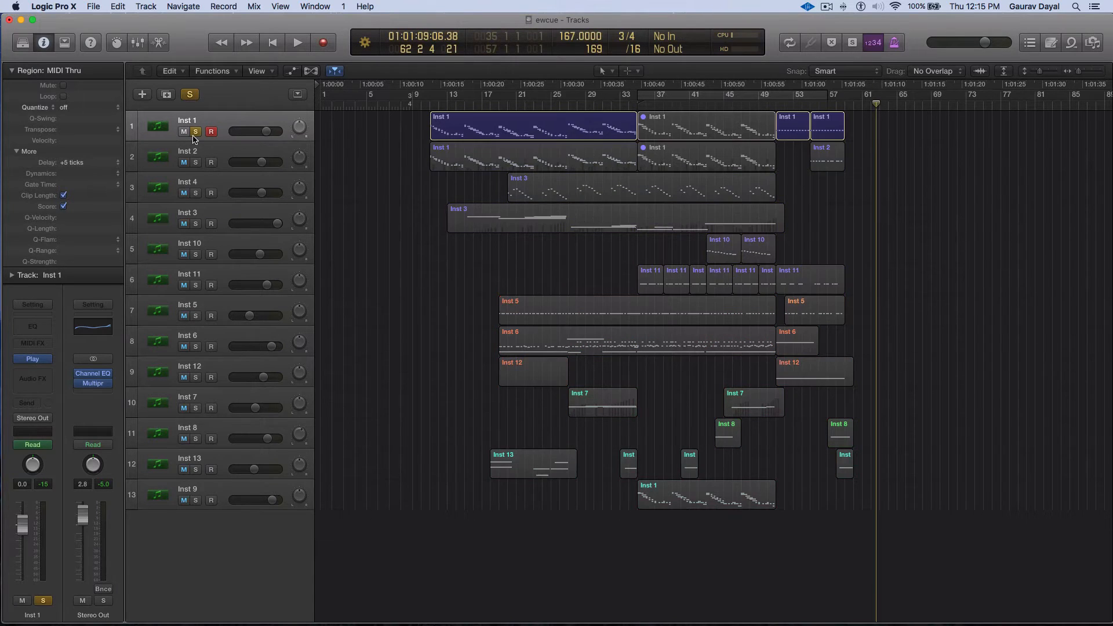
click(196, 164)
click(214, 151)
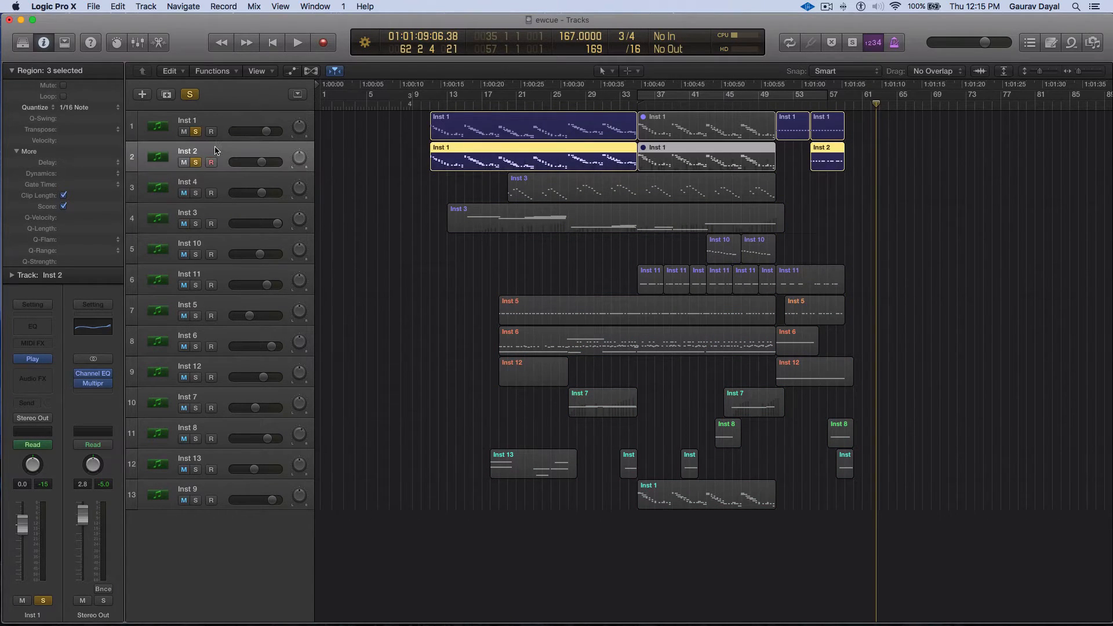
click(221, 122)
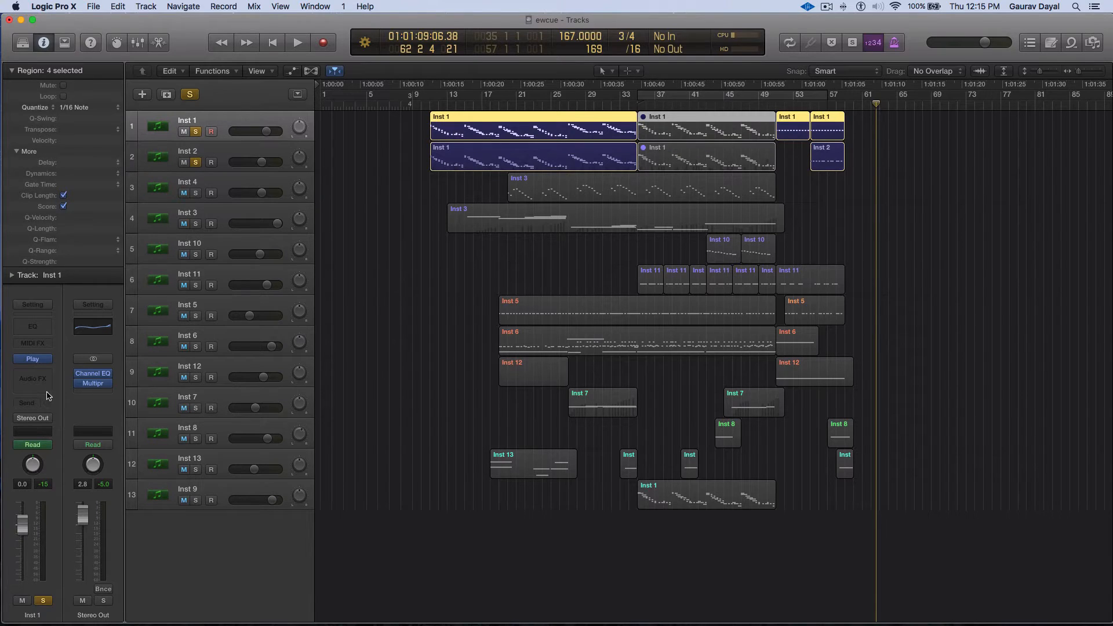
Step: Open the Play instrument of the Inst 1 track and move its window clear of the first tracks
click(34, 359)
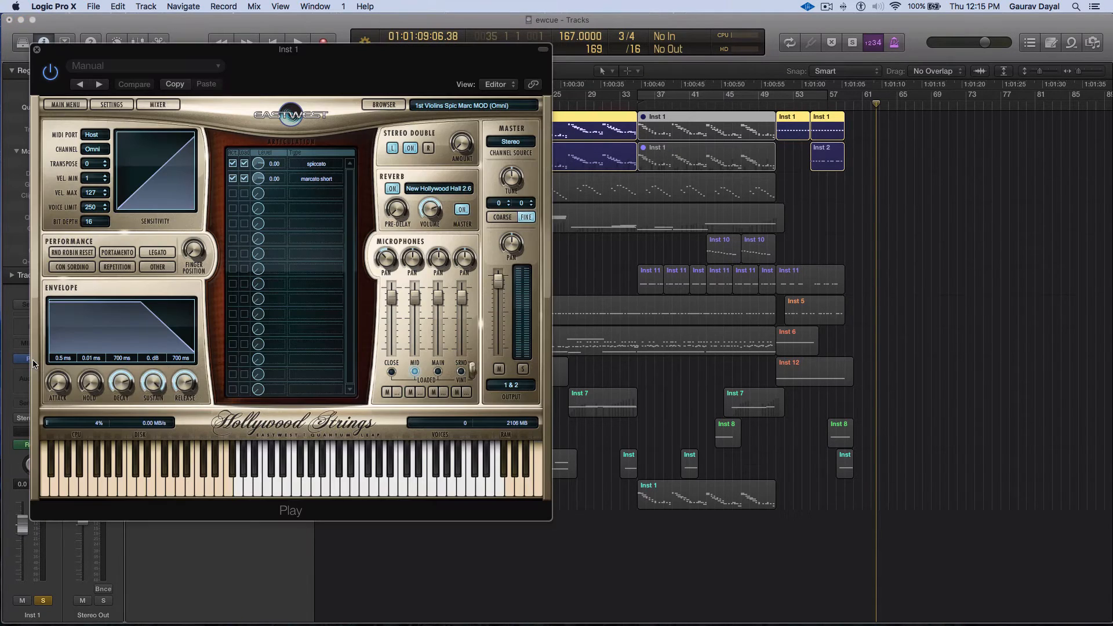
drag(325, 71, 365, 70)
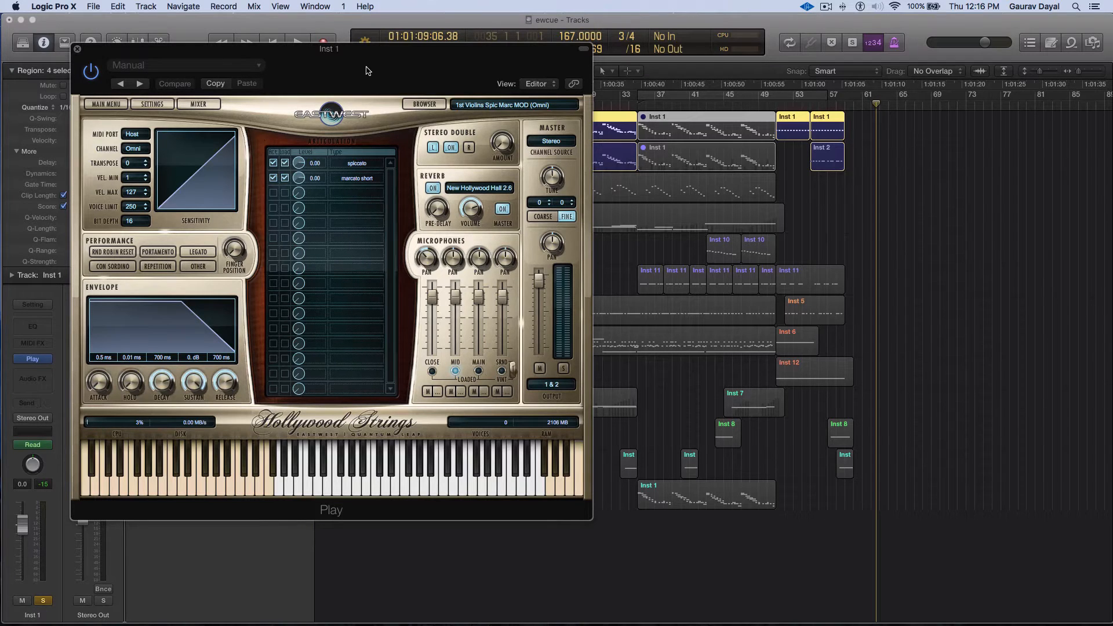
drag(384, 71, 668, 226)
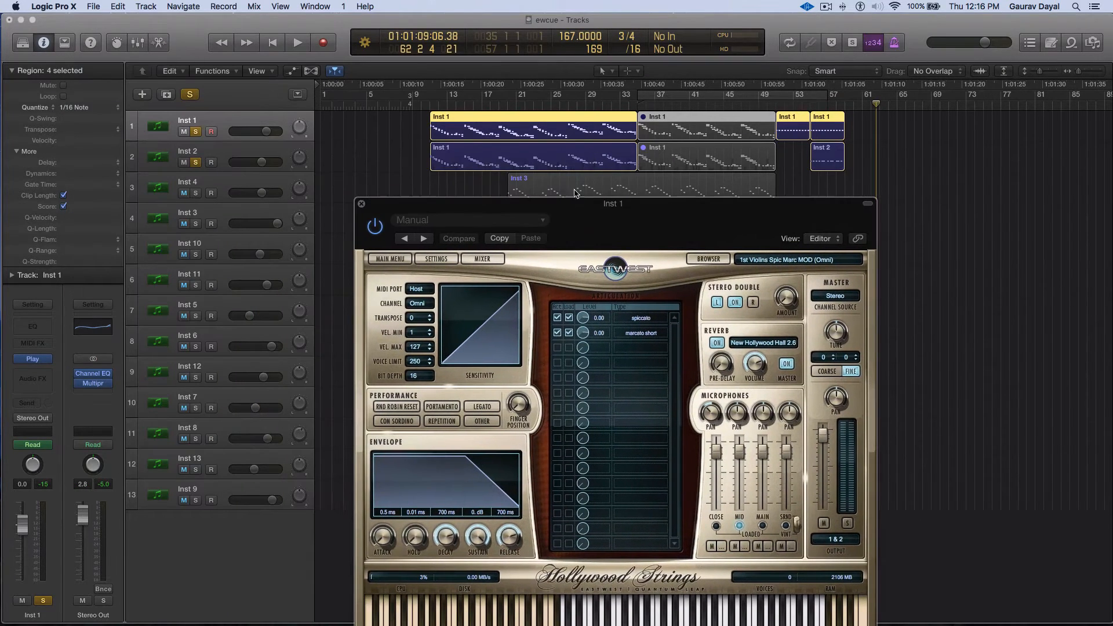
Step: Audition the soloed Inst 1 and Inst 2 tracks from just before their first regions
click(425, 108)
key(space)
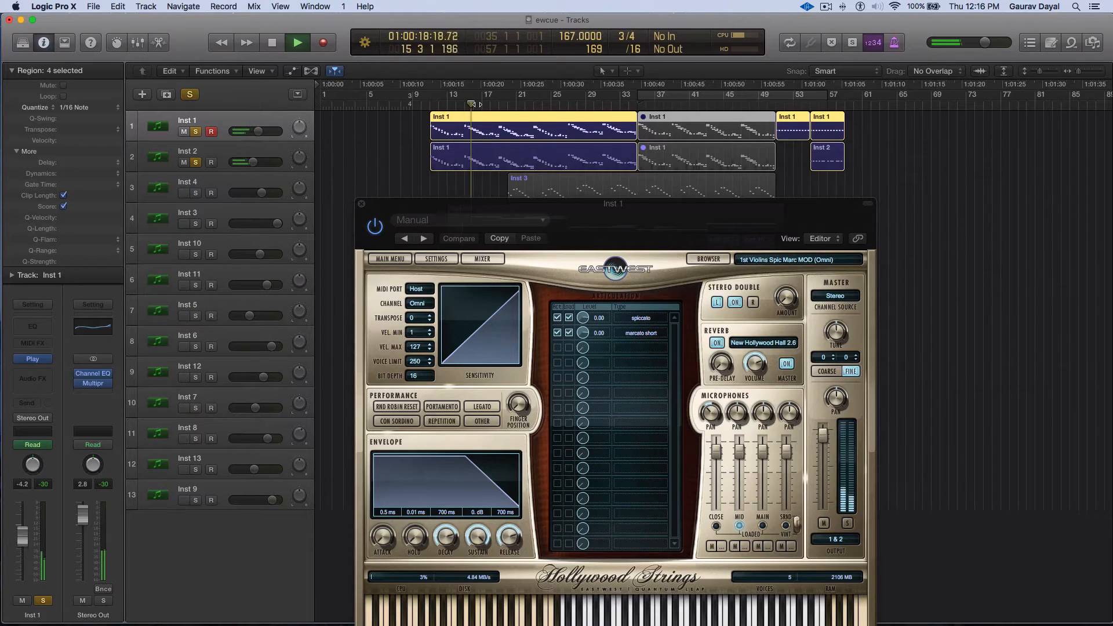
key(space)
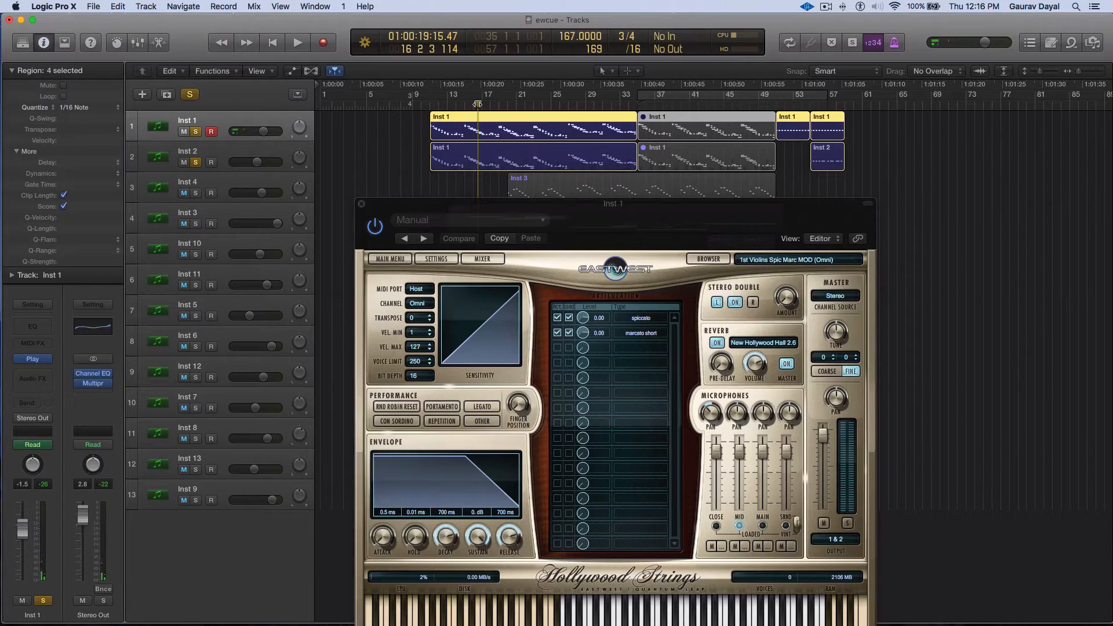
Step: Take Inst 1 and Inst 2 out of solo, select Inst 2 and shift the instrument window aside
click(227, 157)
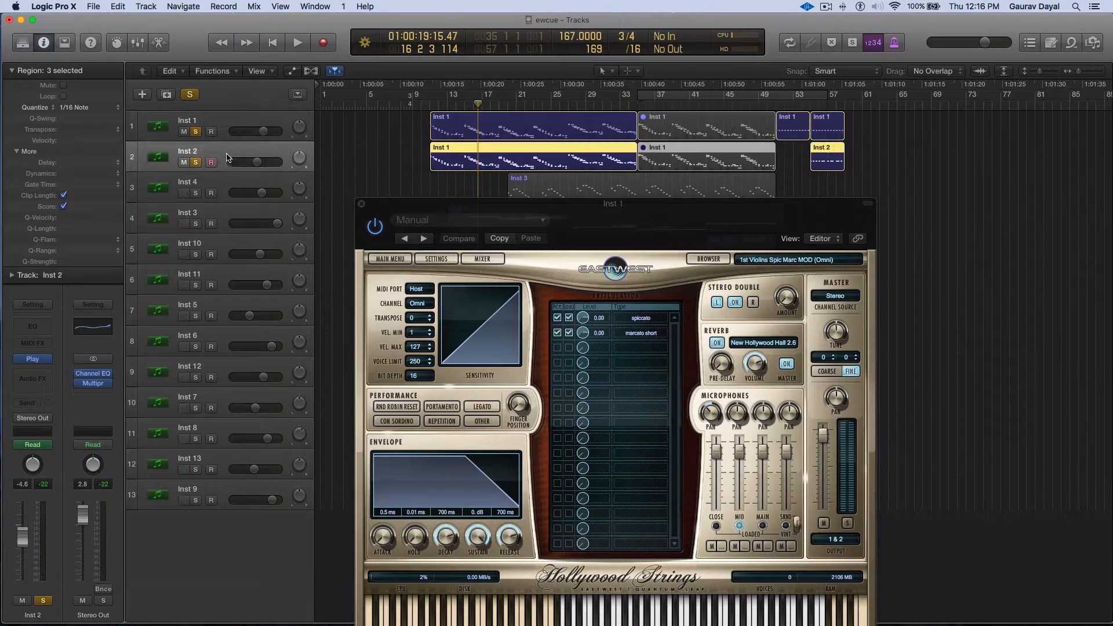
click(211, 166)
click(200, 166)
click(197, 132)
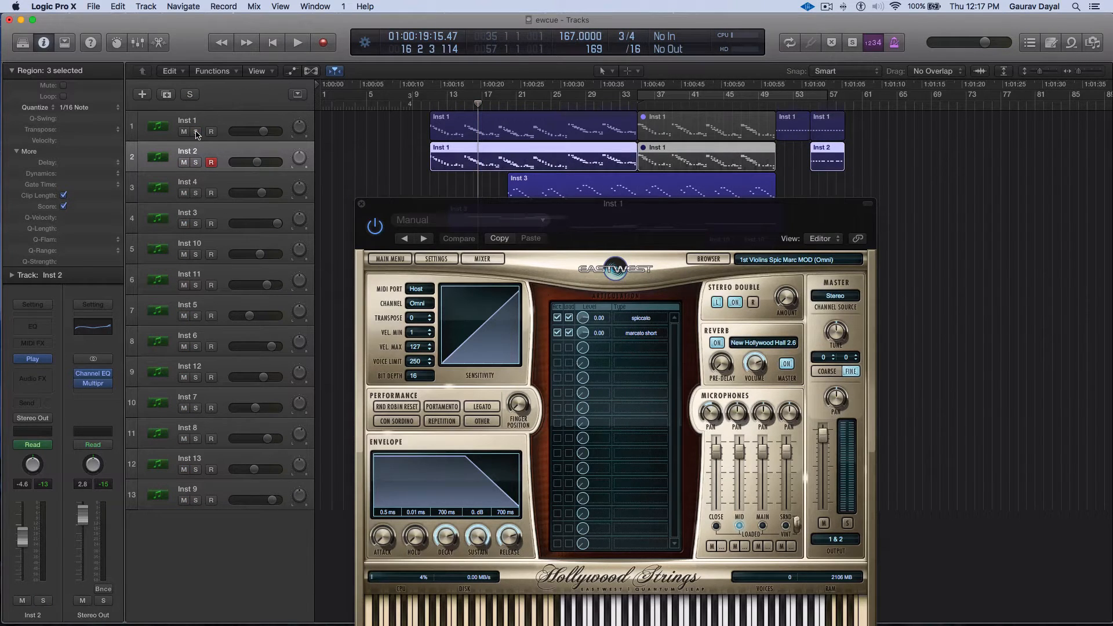
drag(601, 210, 782, 253)
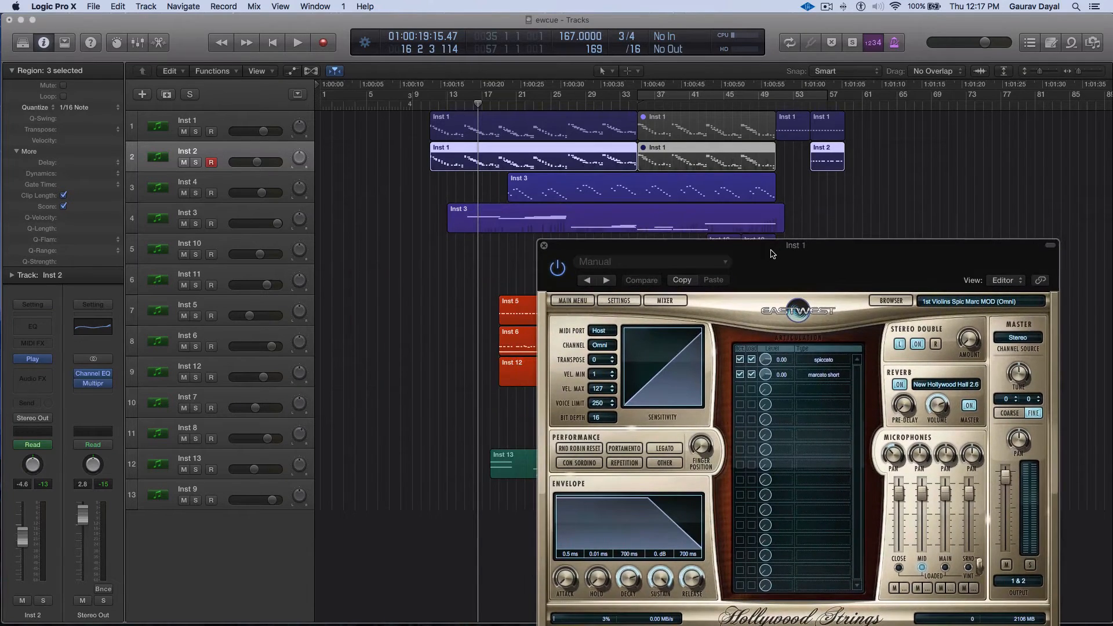
Step: Solo the Inst 4 track and audition it from just before its region
click(230, 184)
click(195, 193)
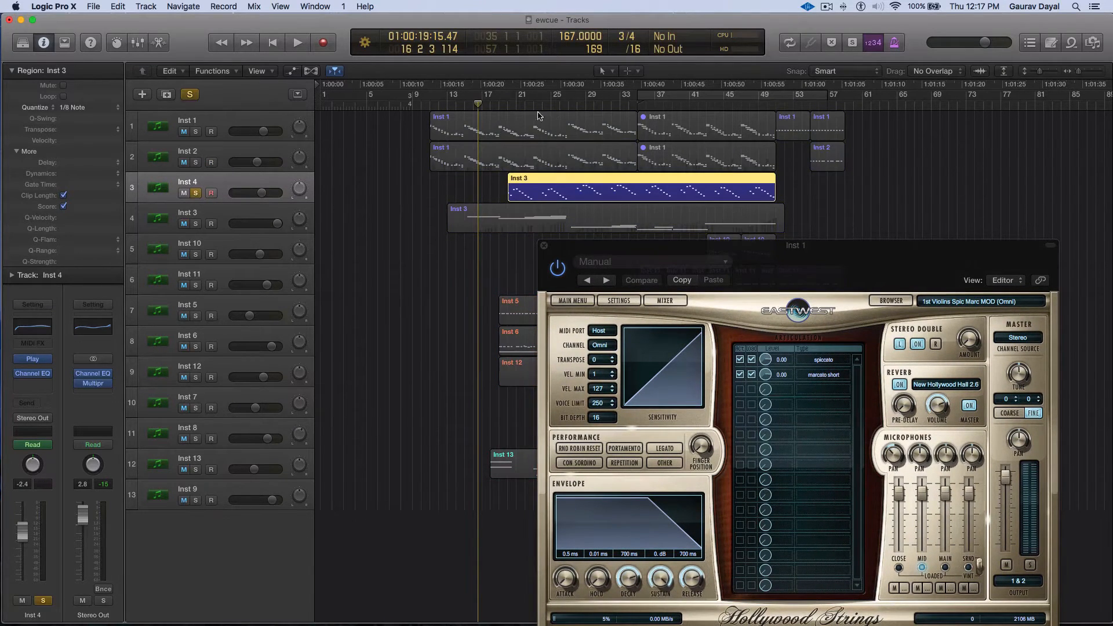
double_click(499, 106)
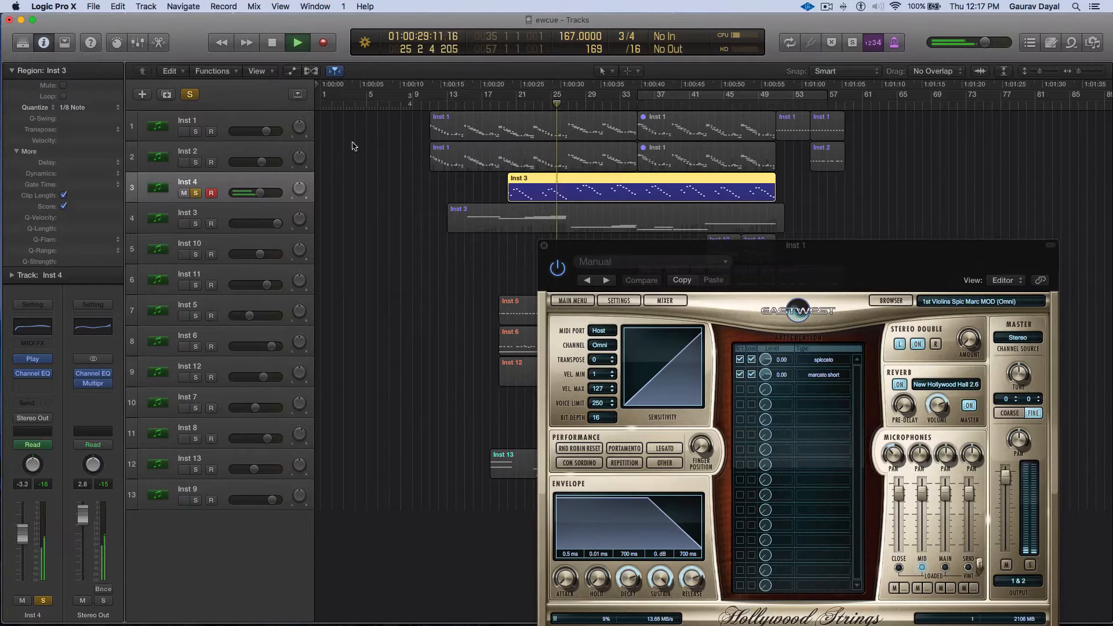
key(space)
Step: Add Inst 2 to the solo and inspect the Play instrument on the Inst 4 track
click(197, 163)
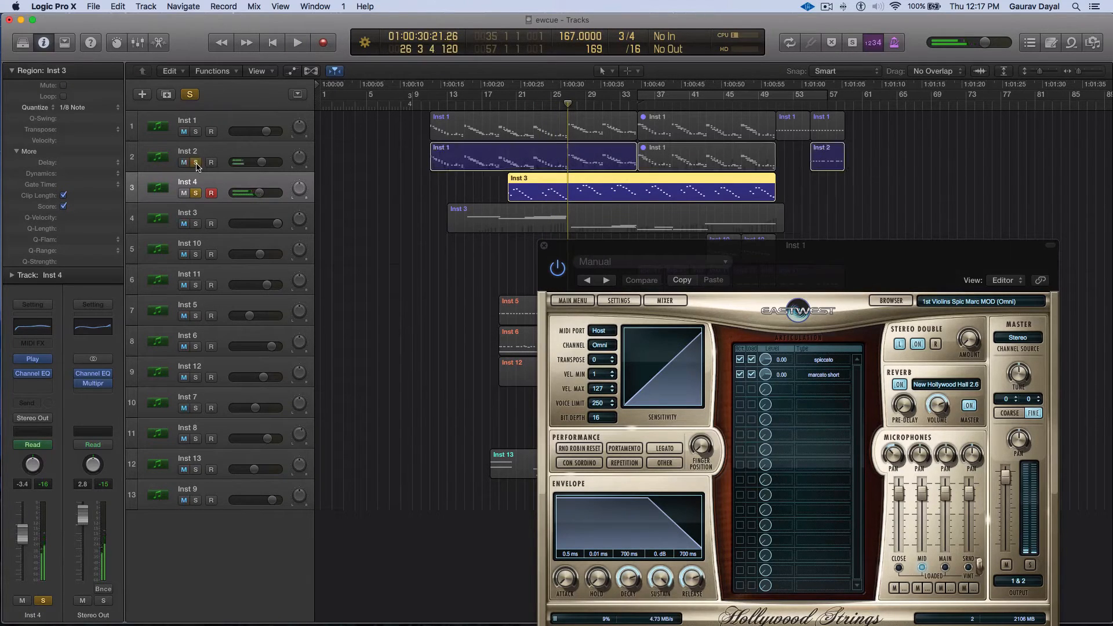
click(34, 359)
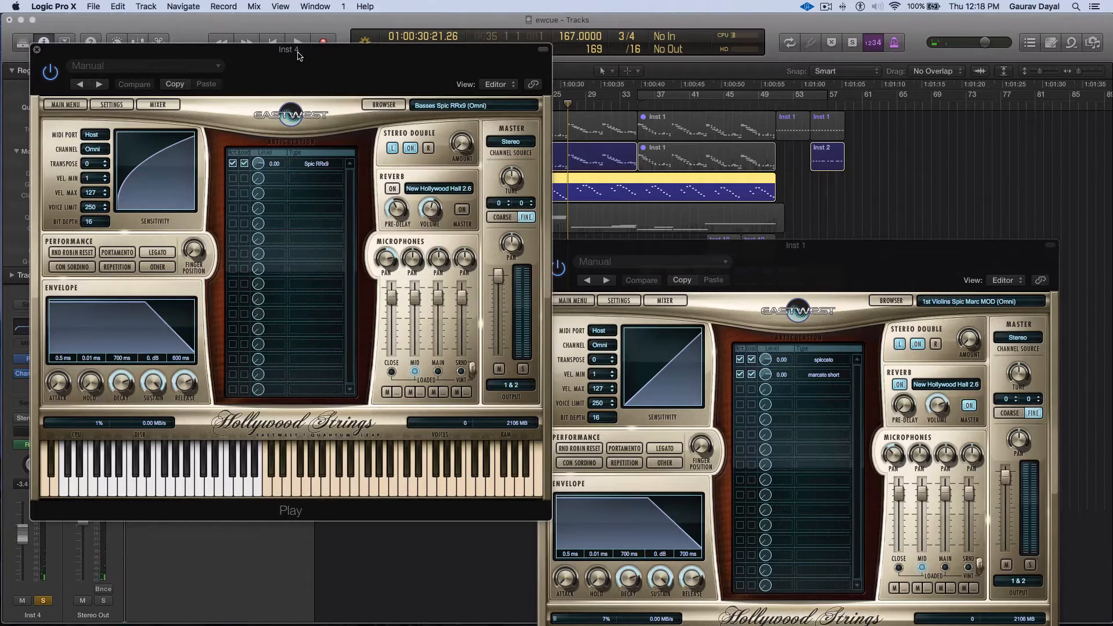
drag(297, 55, 823, 164)
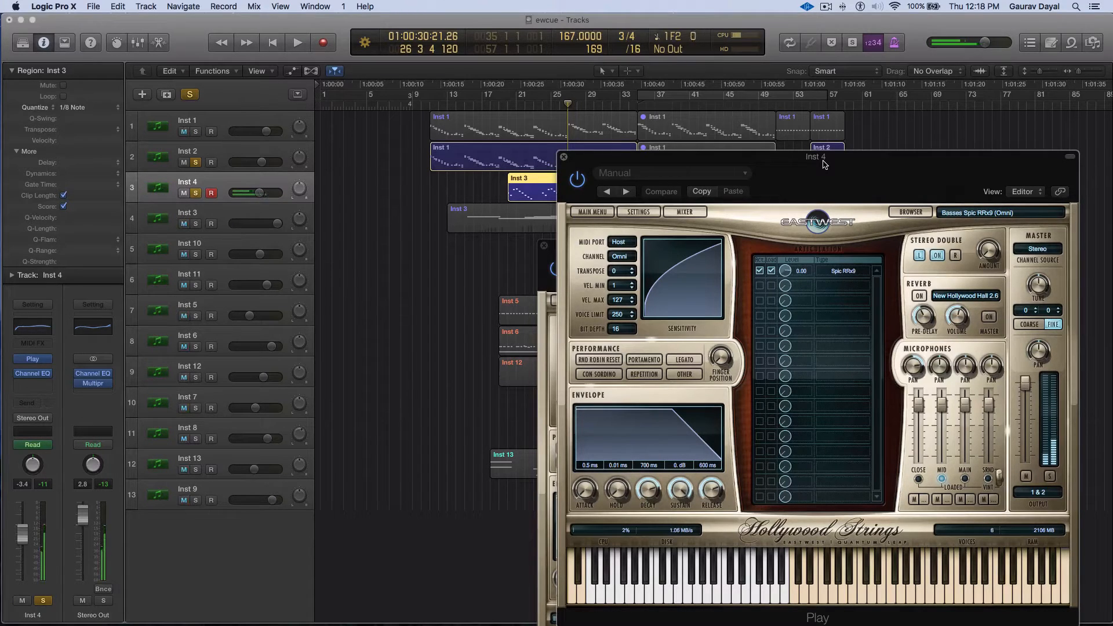
click(563, 156)
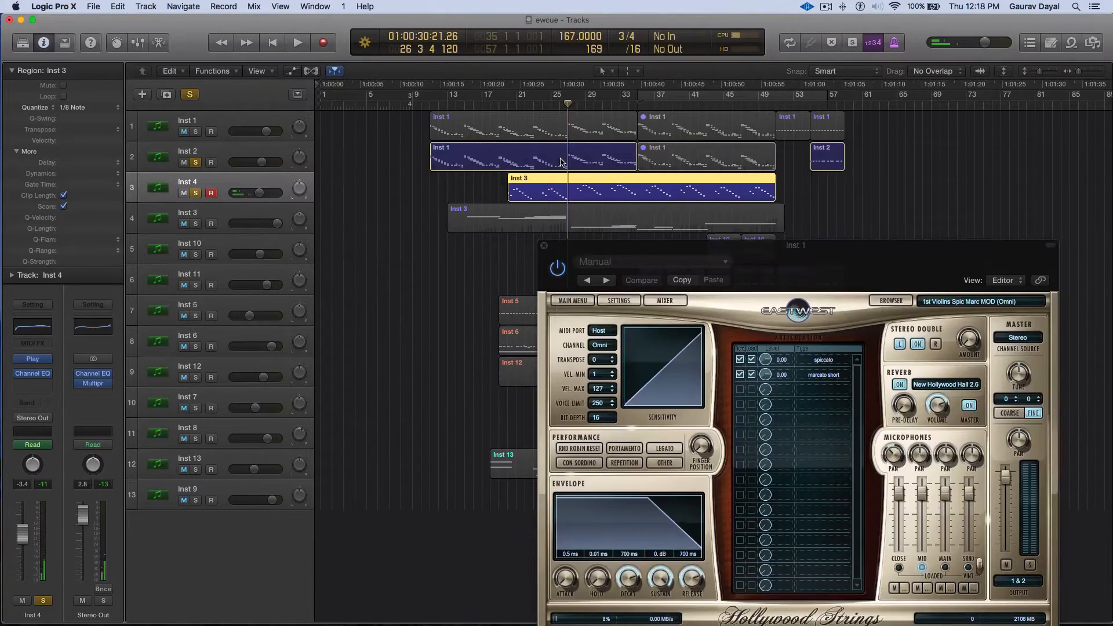
Step: Add Inst 1 to the solo and audition it with Inst 2 and Inst 4 from just before the Inst 4 region
click(195, 132)
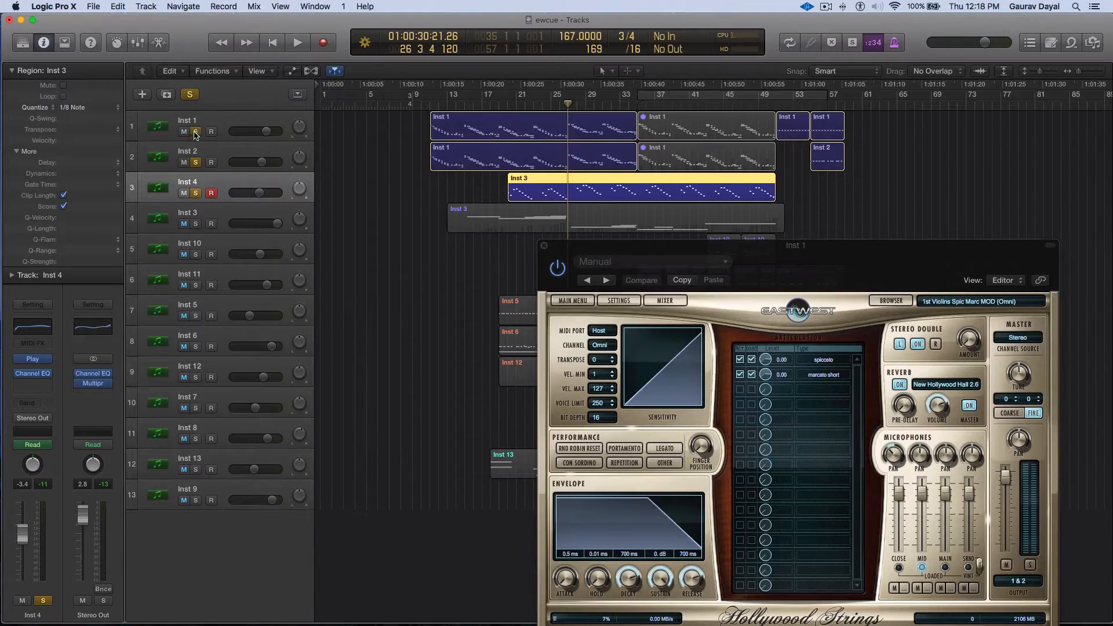
double_click(504, 106)
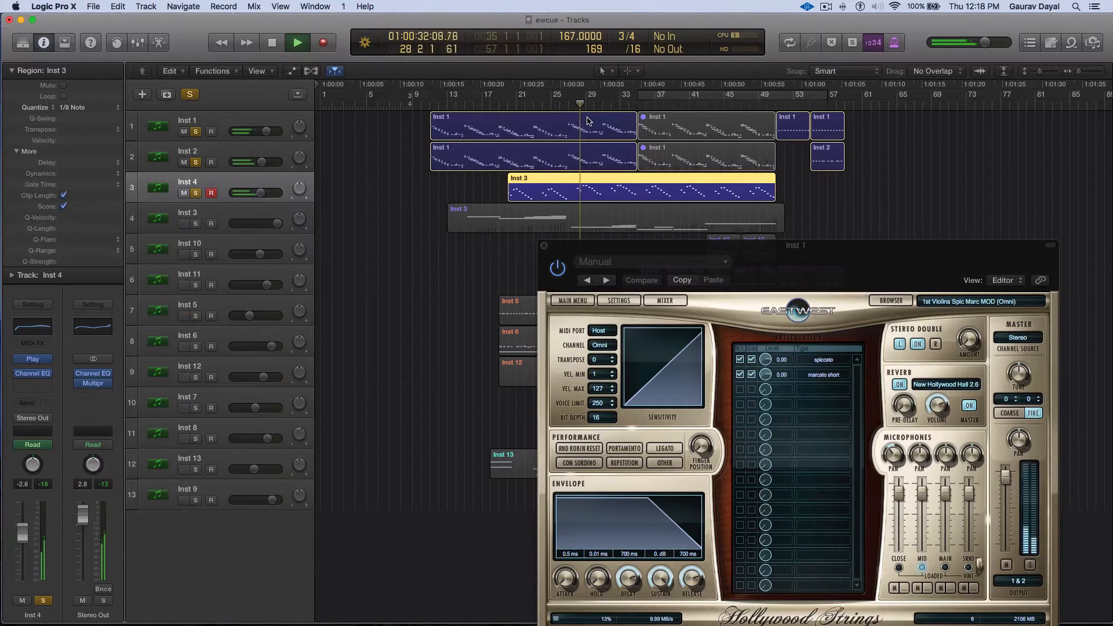
key(space)
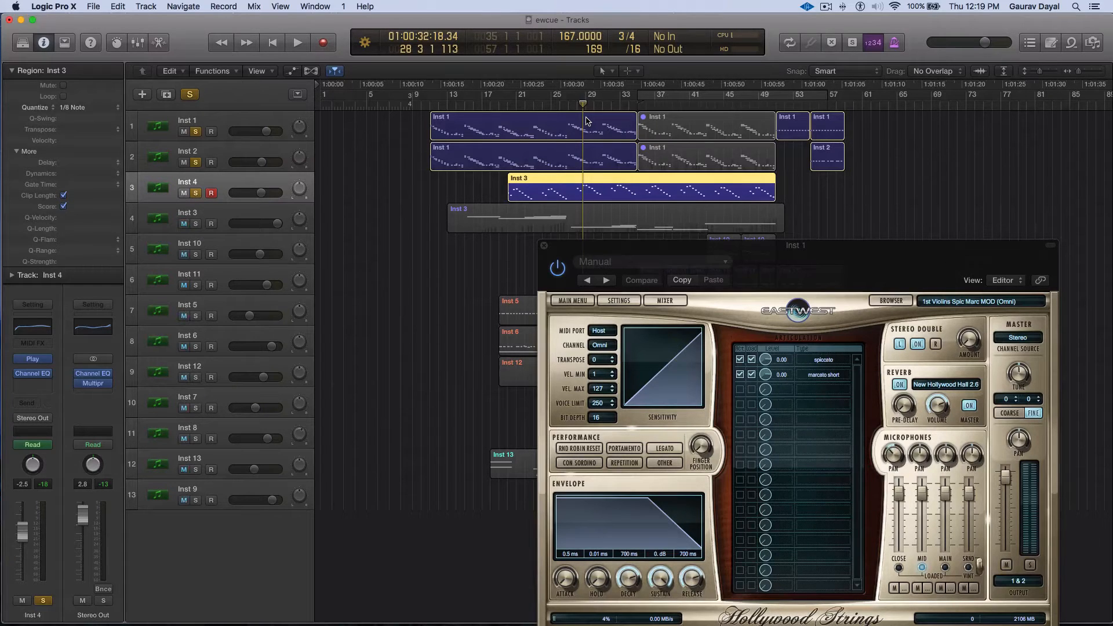
Step: Solo the Inst 3 track and play from bar 14, removing Inst 4, Inst 2 and Inst 1 from the solo during playback
click(195, 225)
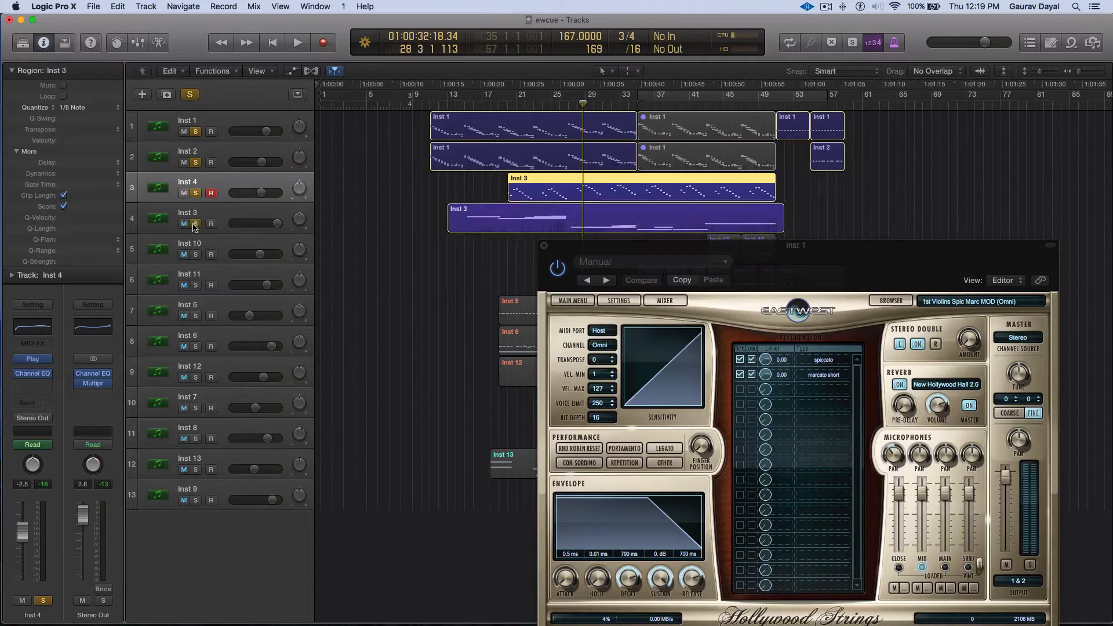
double_click(456, 105)
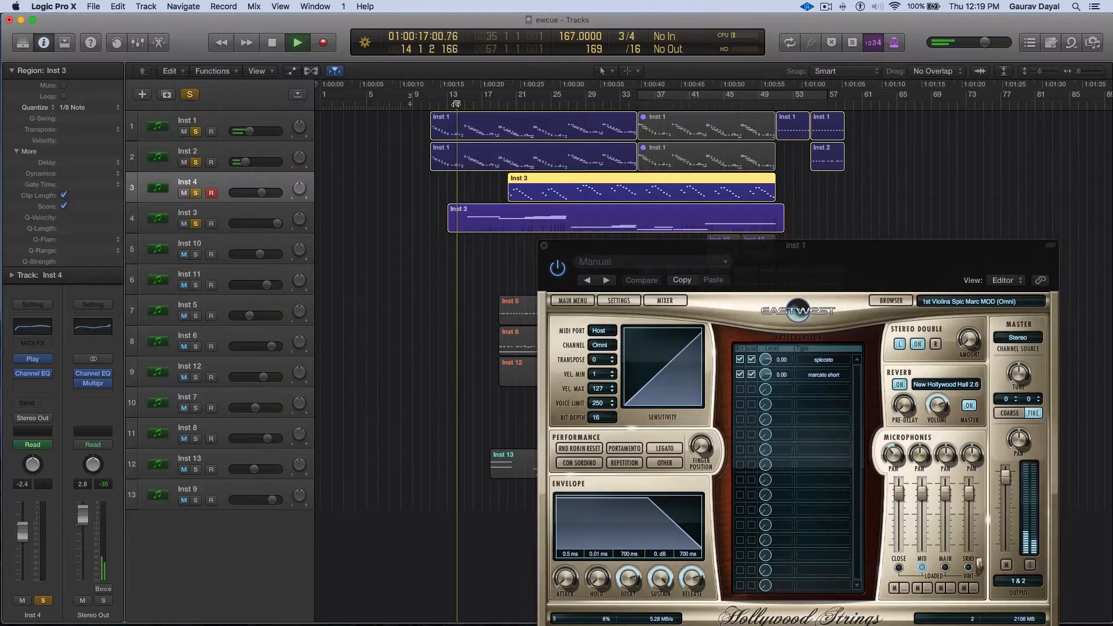
click(195, 193)
click(195, 162)
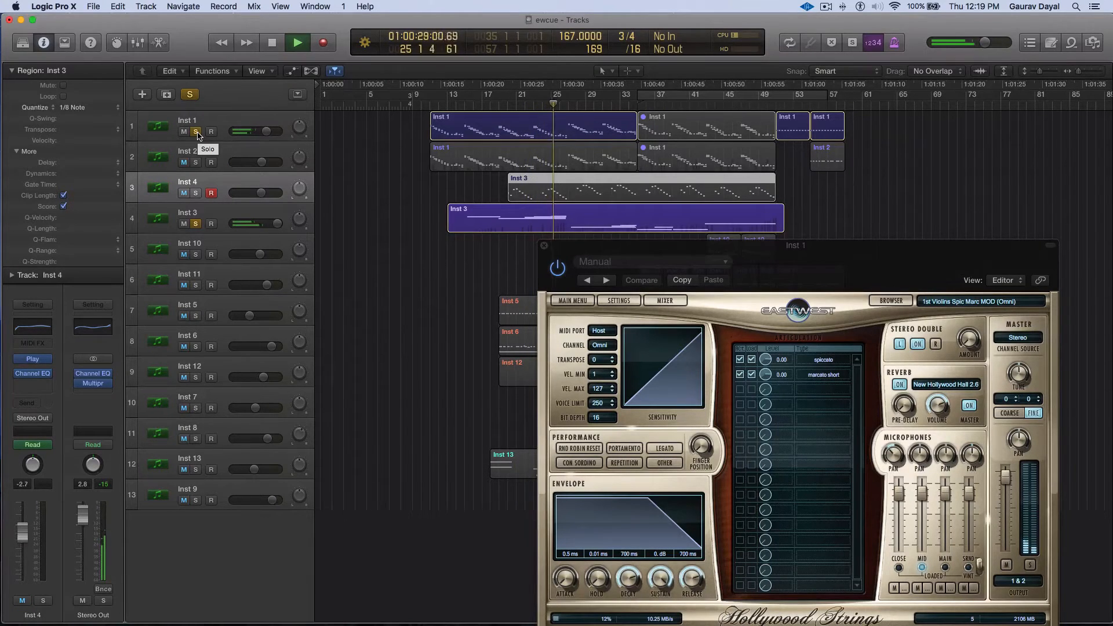
click(197, 132)
key(space)
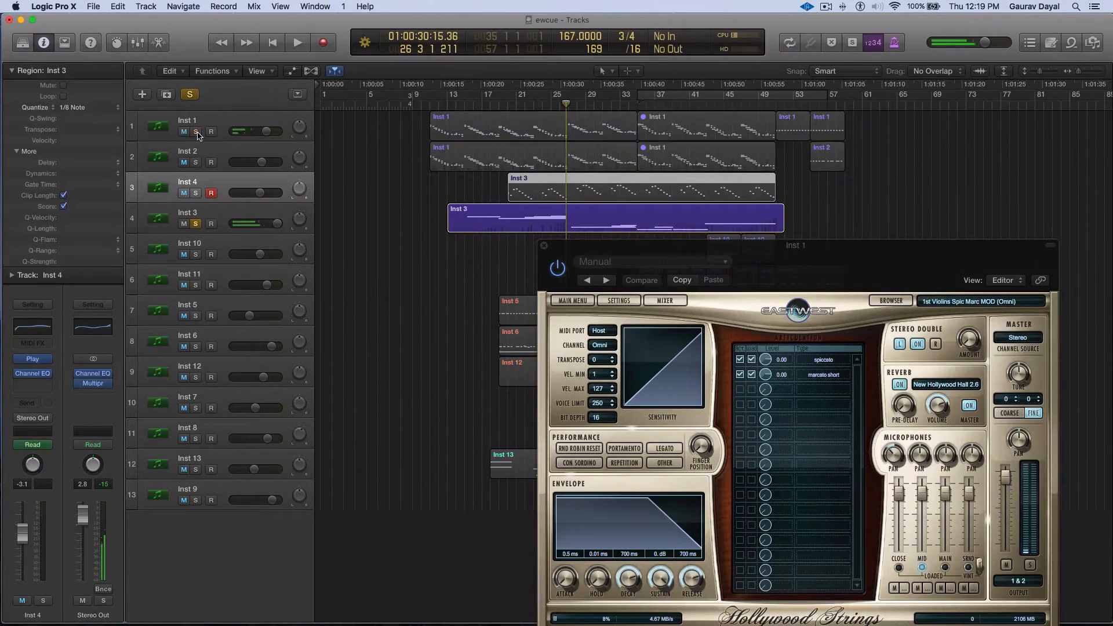
Step: Select the Inst 3 track and inspect its Play instrument, closing the instrument window when done
click(212, 218)
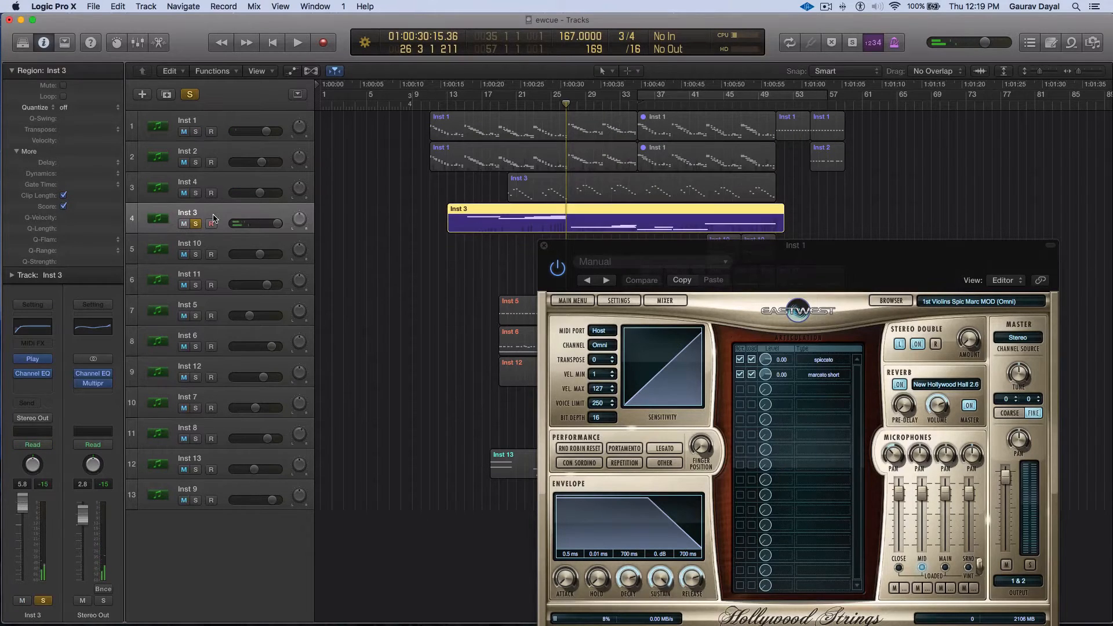
click(32, 361)
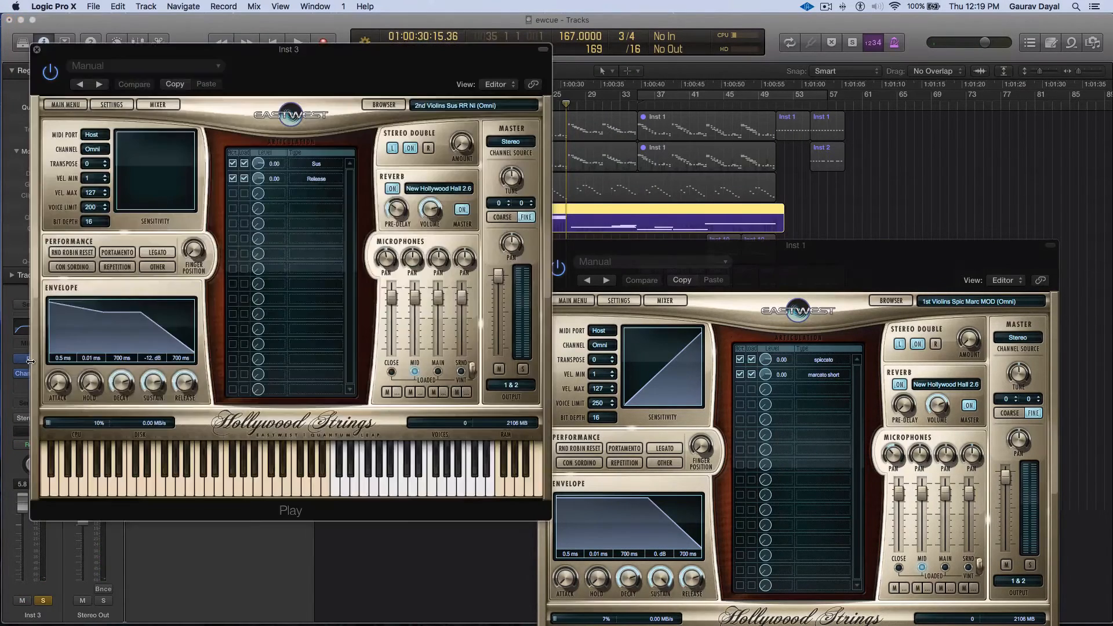
drag(359, 81, 468, 84)
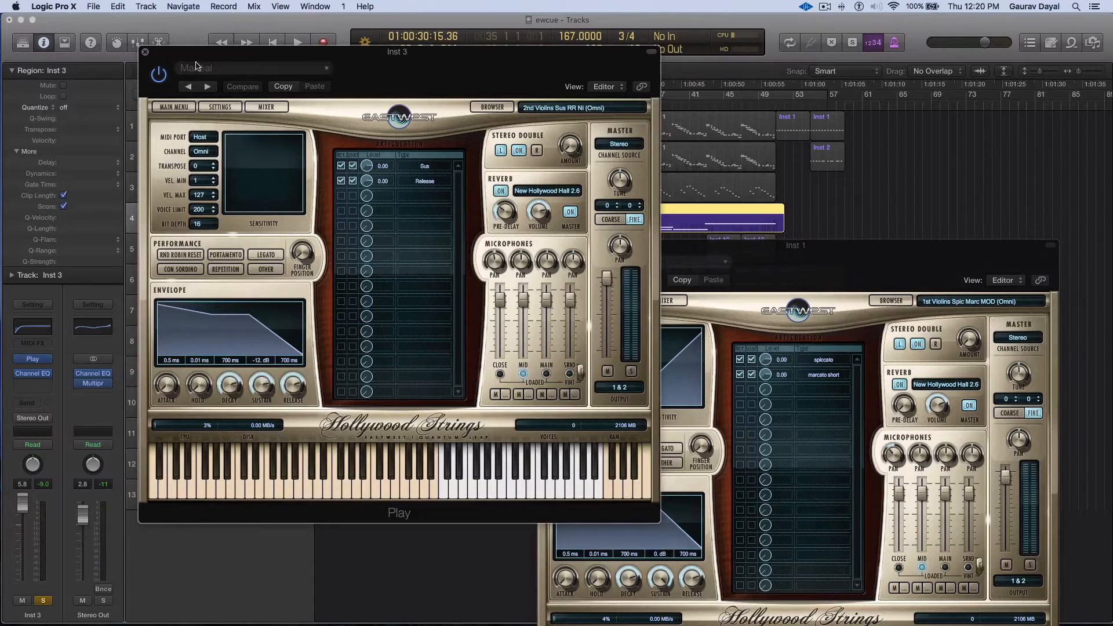
click(145, 53)
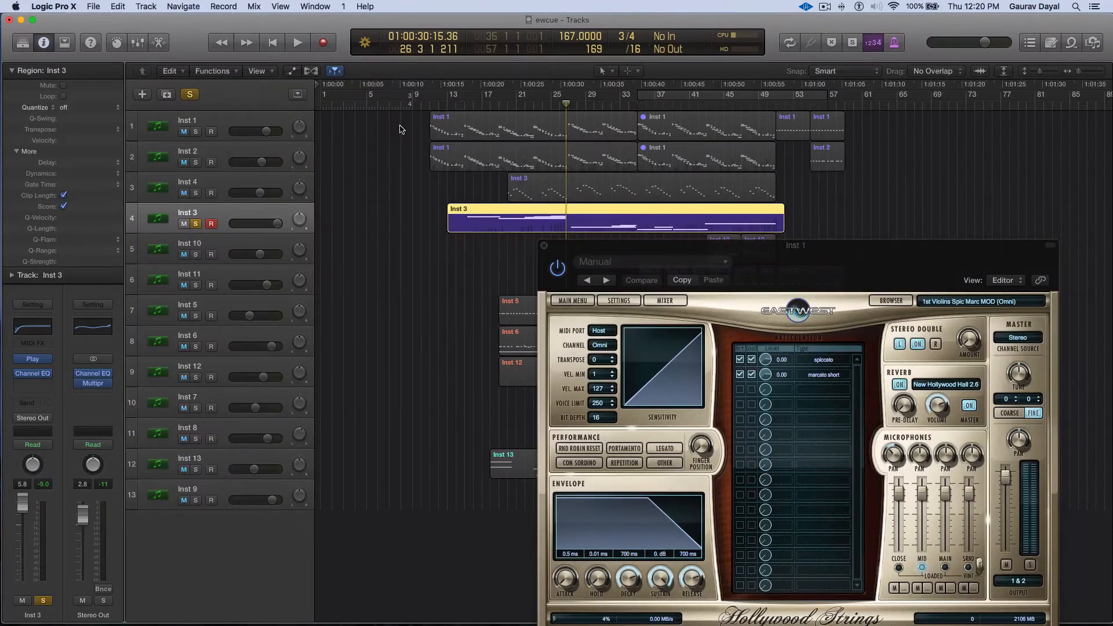
Step: Switch the solo from Inst 3 to Inst 10 and audition it from bar 42
drag(633, 251, 659, 345)
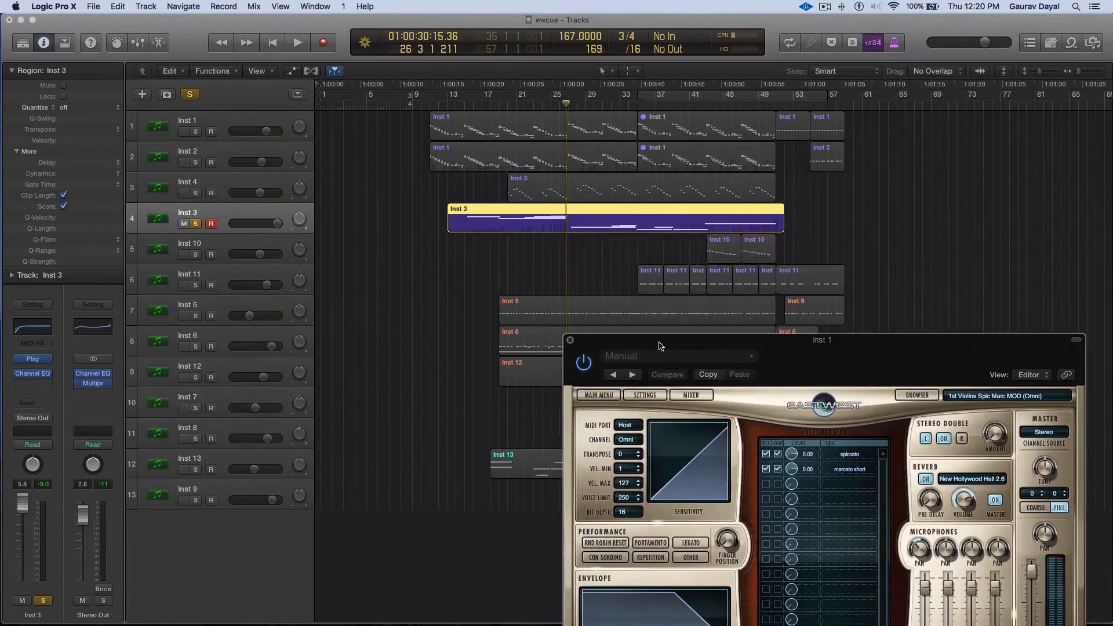
click(196, 224)
click(196, 255)
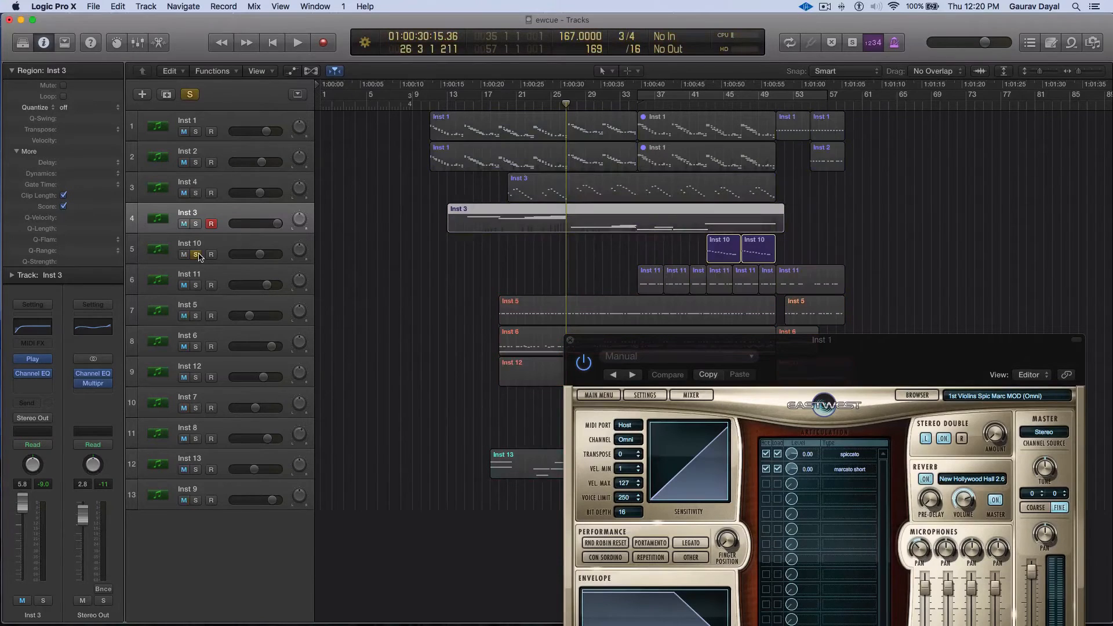
click(698, 105)
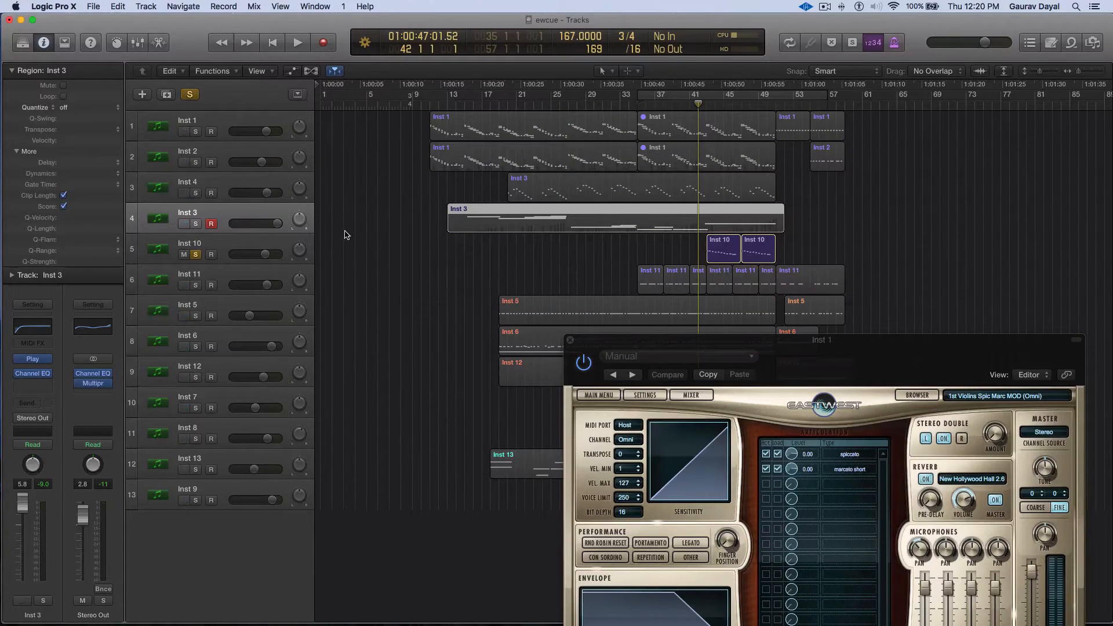
key(space)
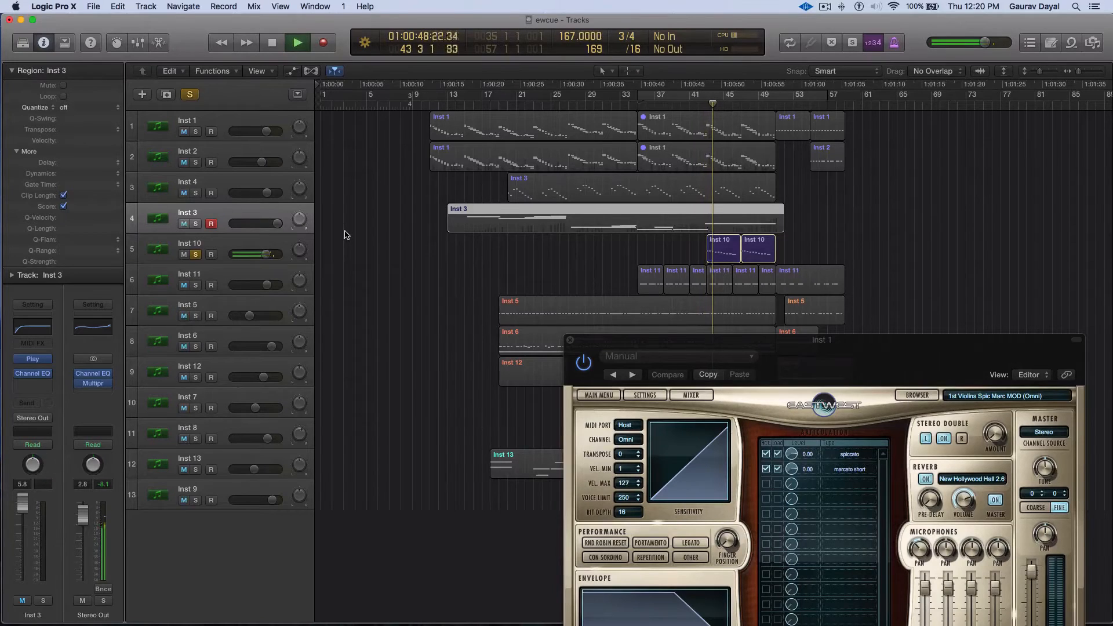
key(space)
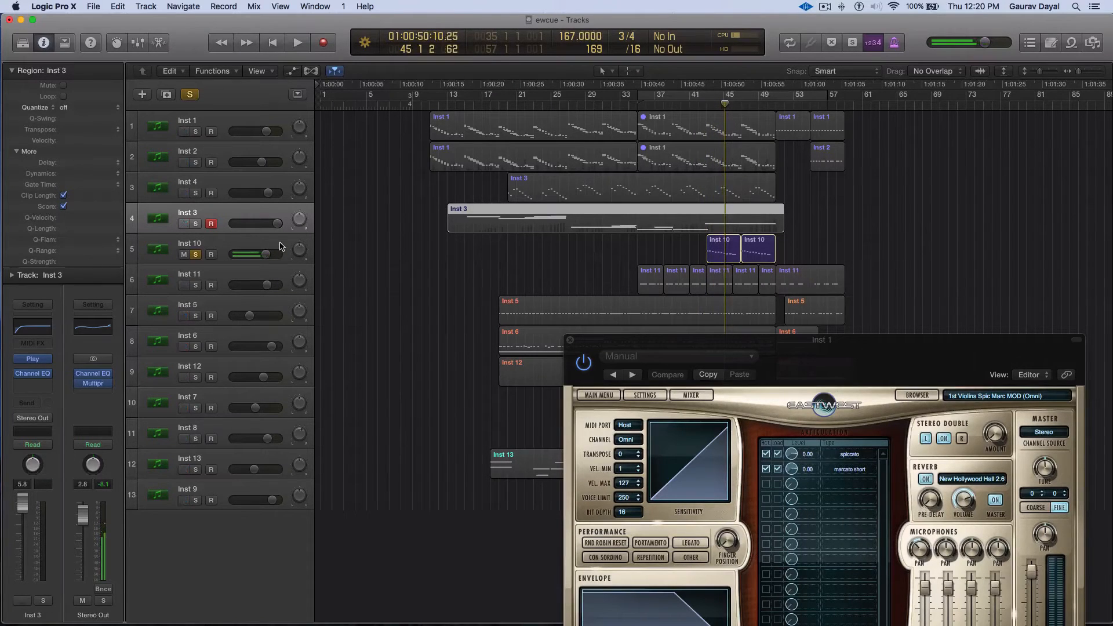
Step: Select the Inst 10 track and open its Play instrument, moving the instrument window below the Inst 10 regions to inspect the patch
click(254, 247)
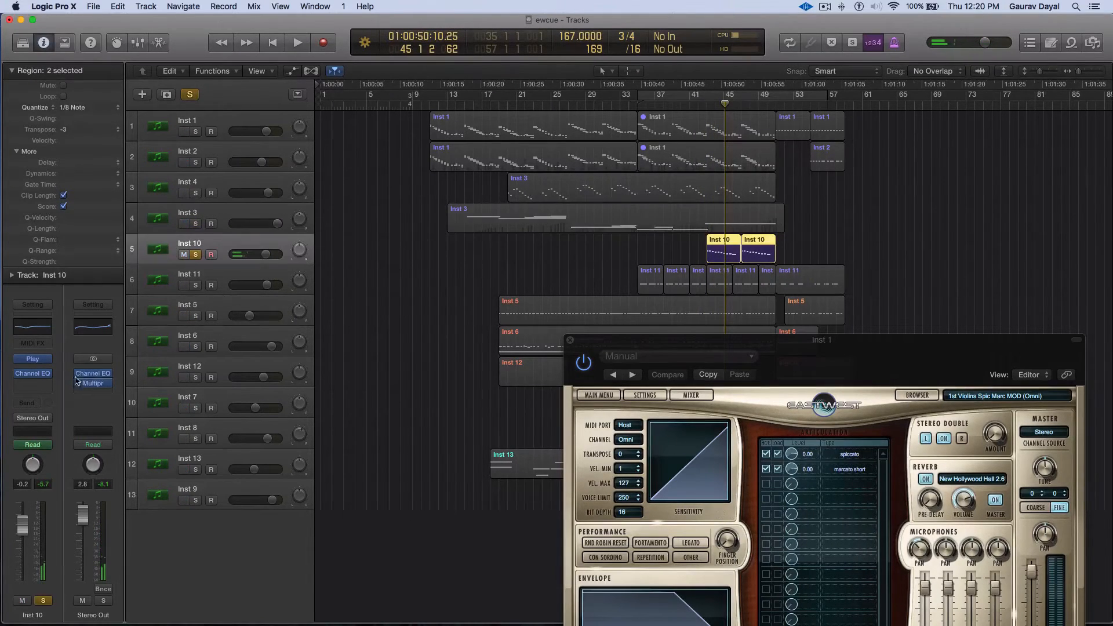
click(35, 360)
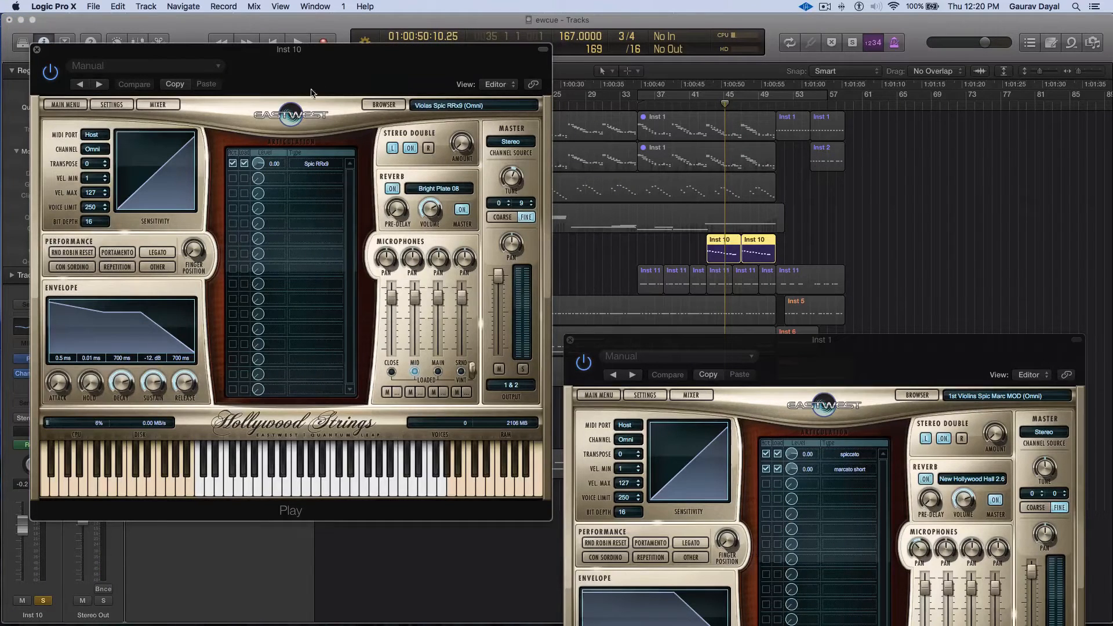
drag(325, 76, 393, 346)
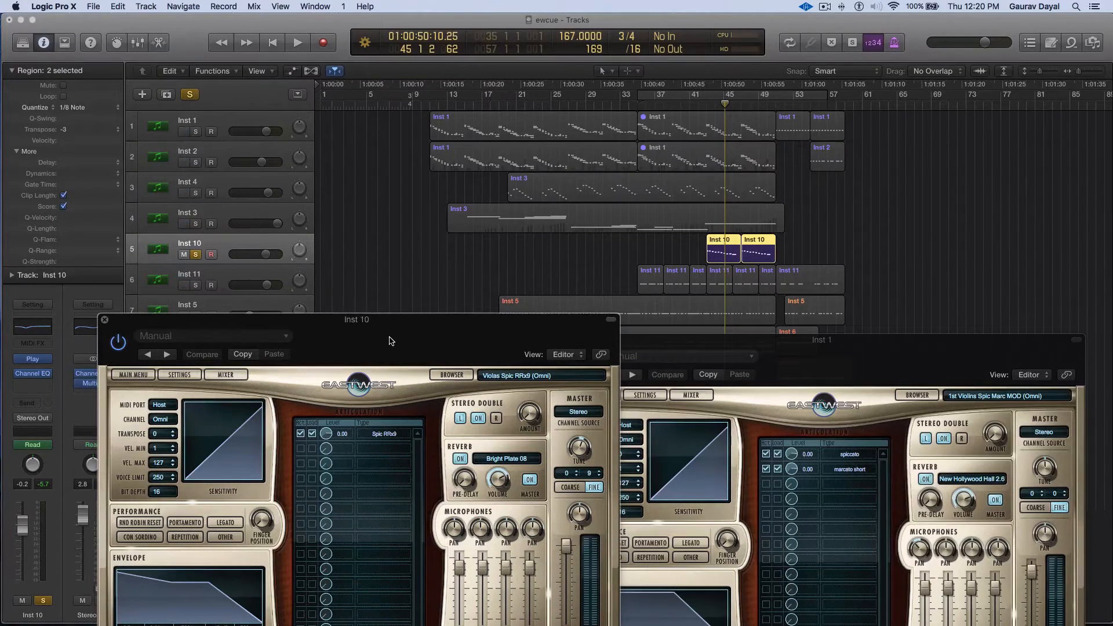
Step: Add Inst 3, Inst 4, Inst 2 and Inst 1 to the Inst 10 solo and audition them together from bar 42
drag(196, 224, 196, 135)
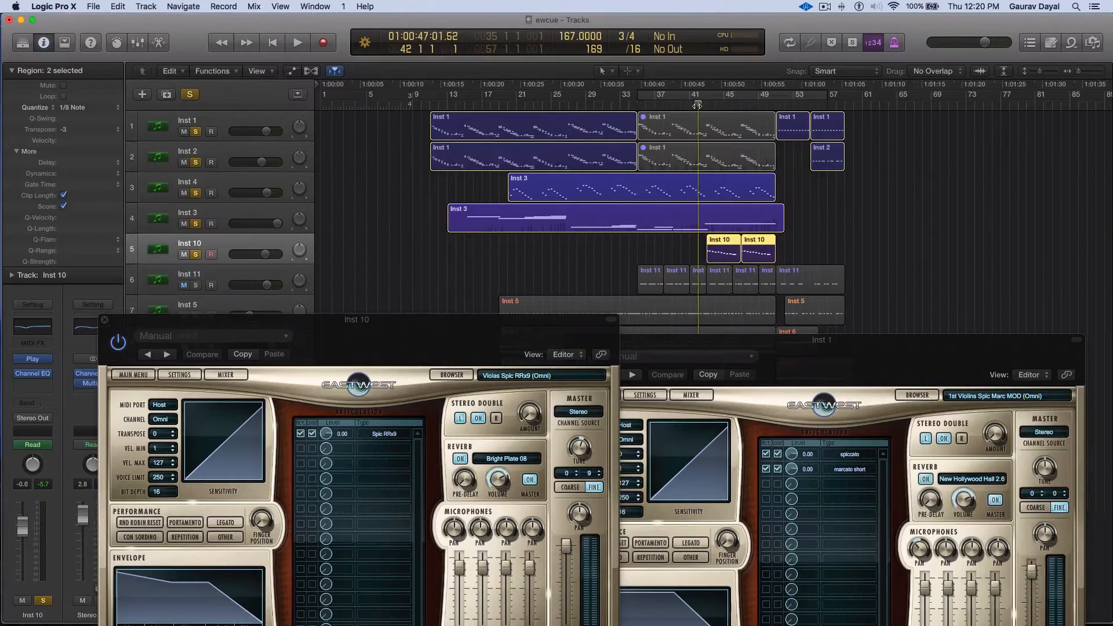
key(space)
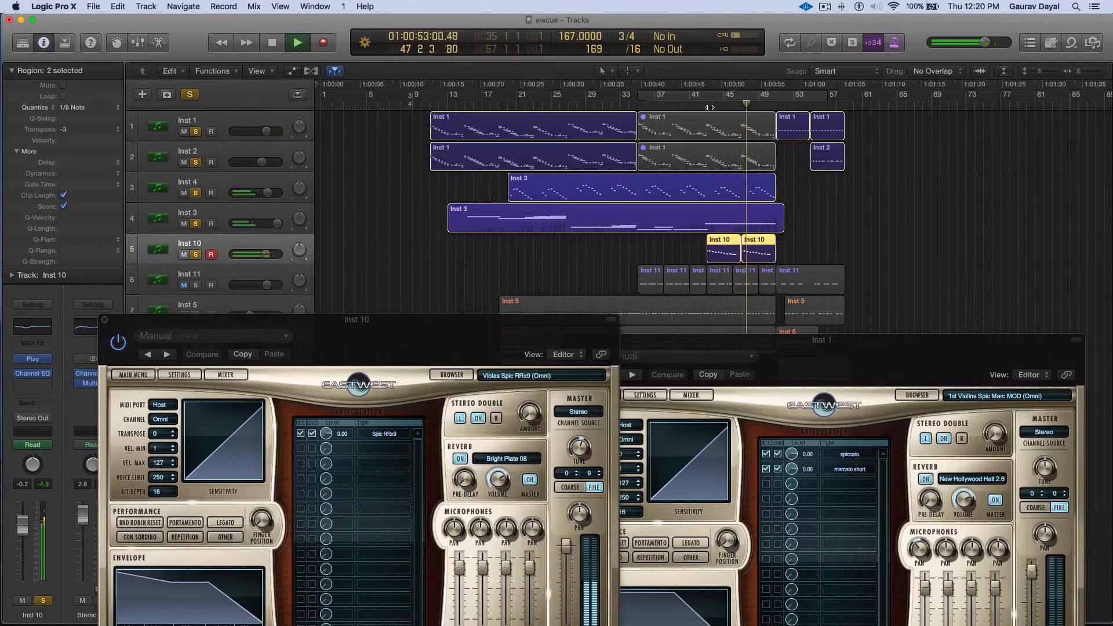
key(space)
click(950, 234)
scroll(951, 234, down, 1)
scroll(950, 234, down, 1)
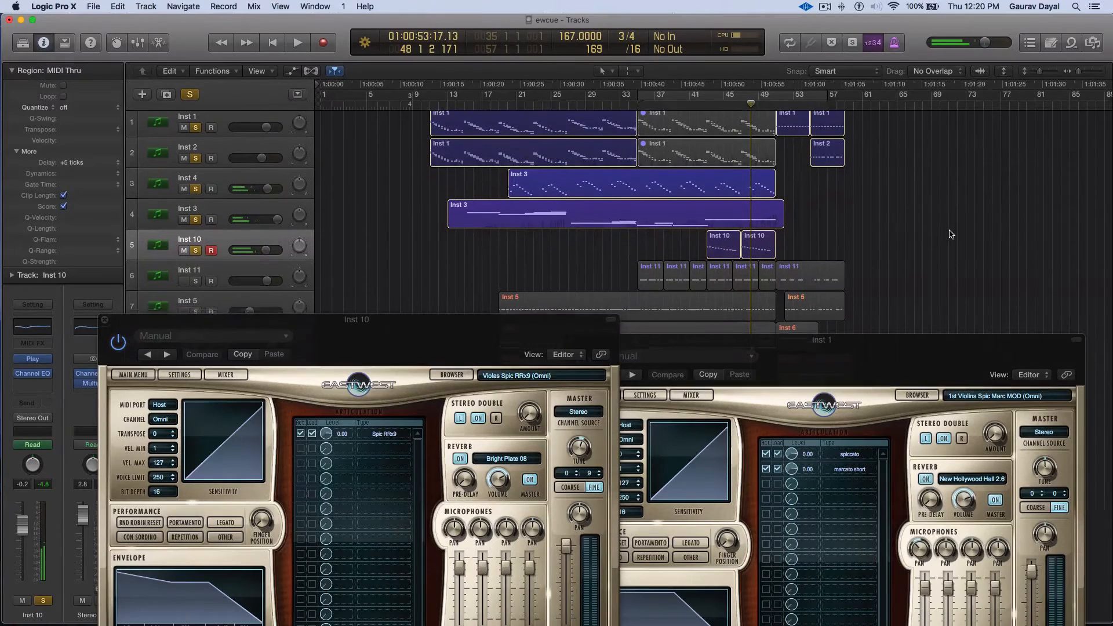
scroll(949, 234, up, 1)
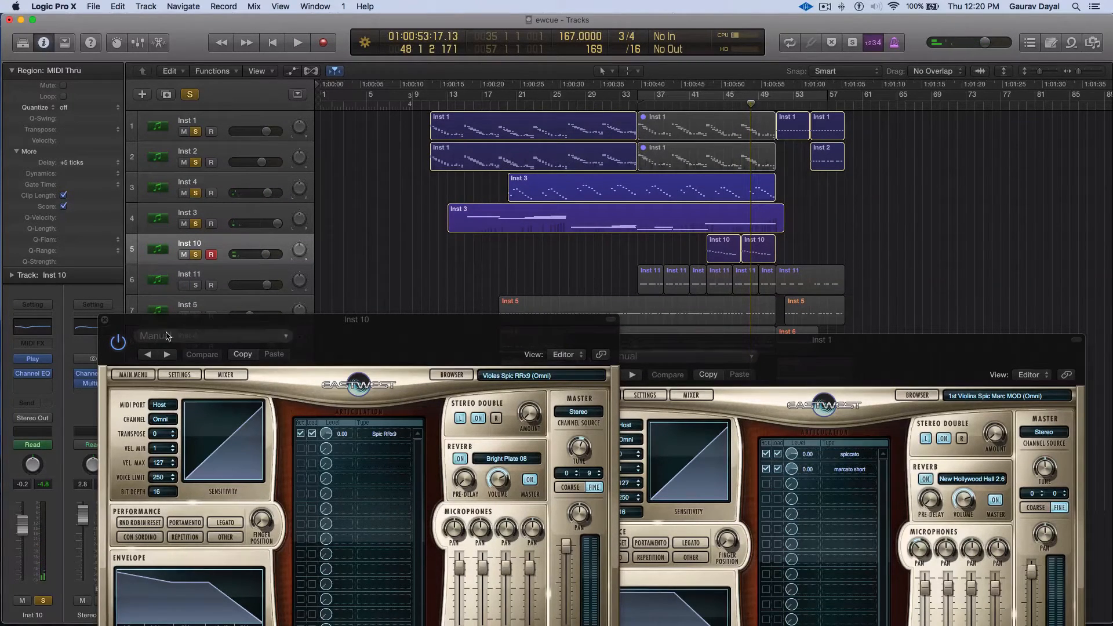
Step: Close the Inst 10 and Inst 1 instrument windows
click(103, 320)
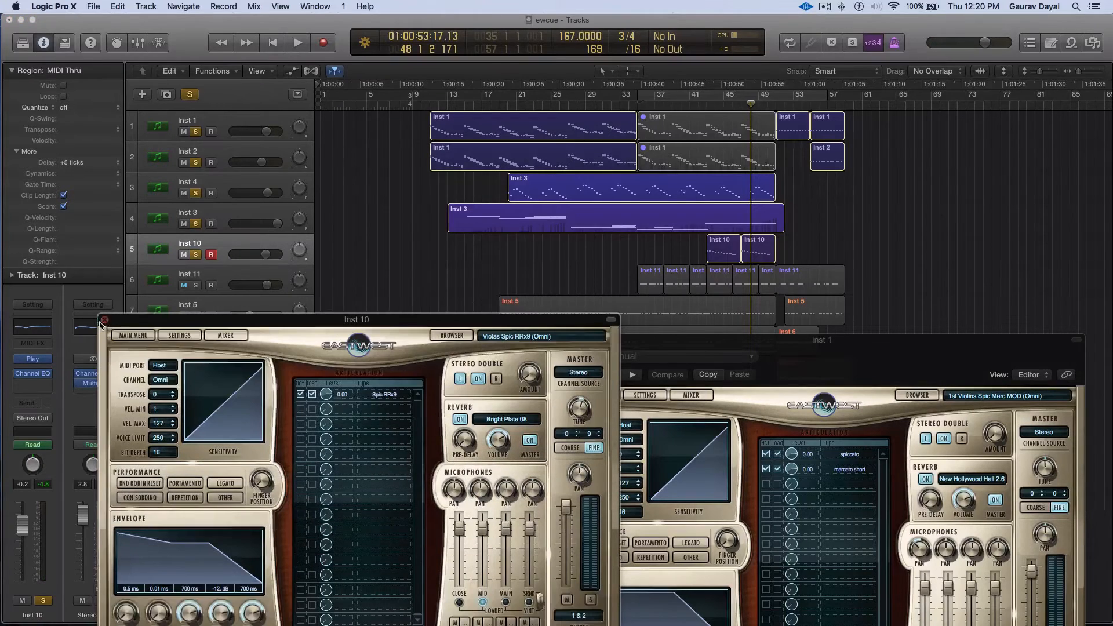
click(105, 320)
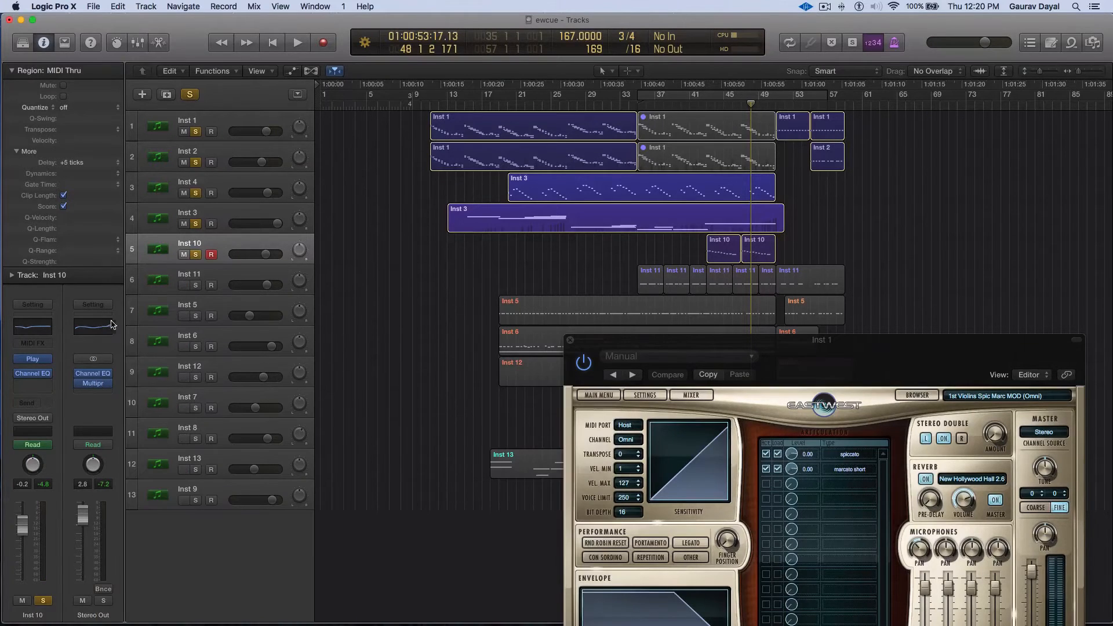
click(570, 340)
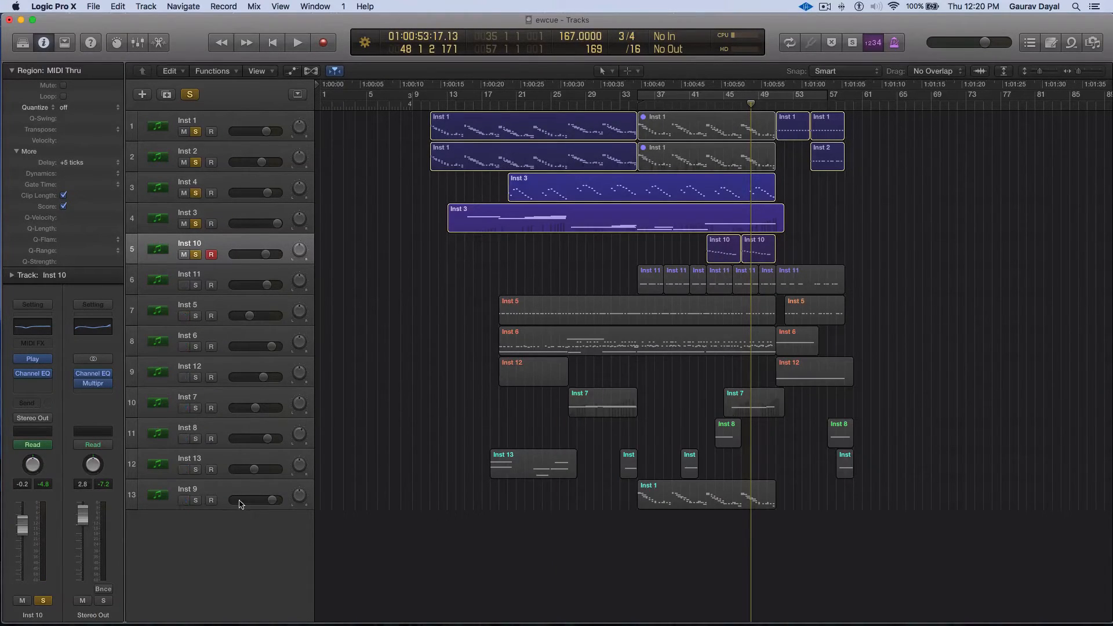
Step: Add Inst 9 to the soloed tracks and audition the group from just before the Inst 10 regions
click(196, 500)
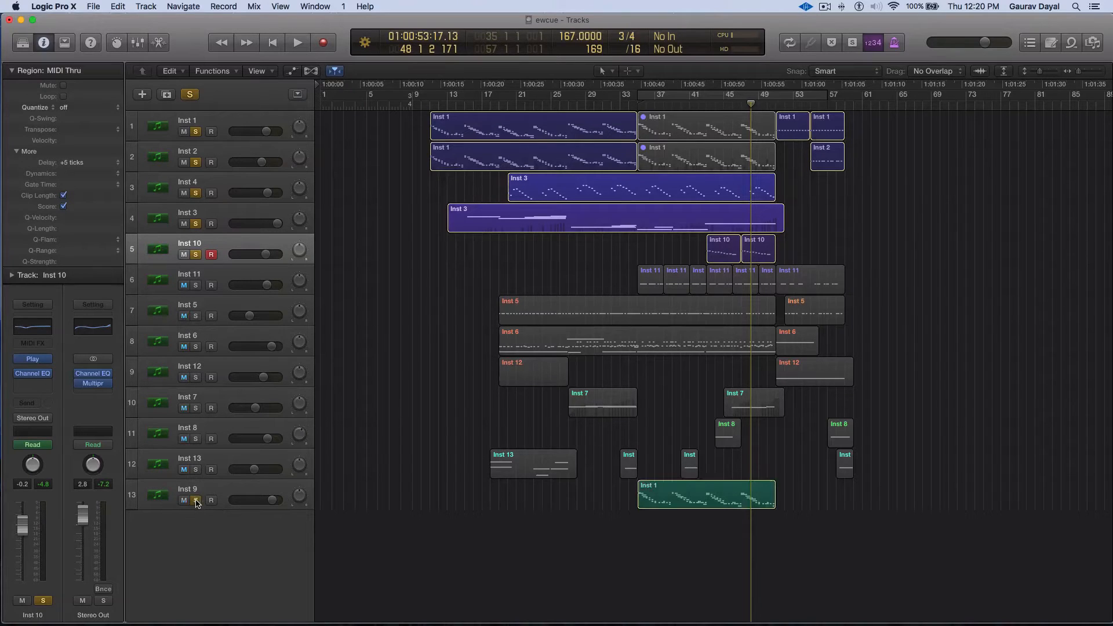
double_click(704, 106)
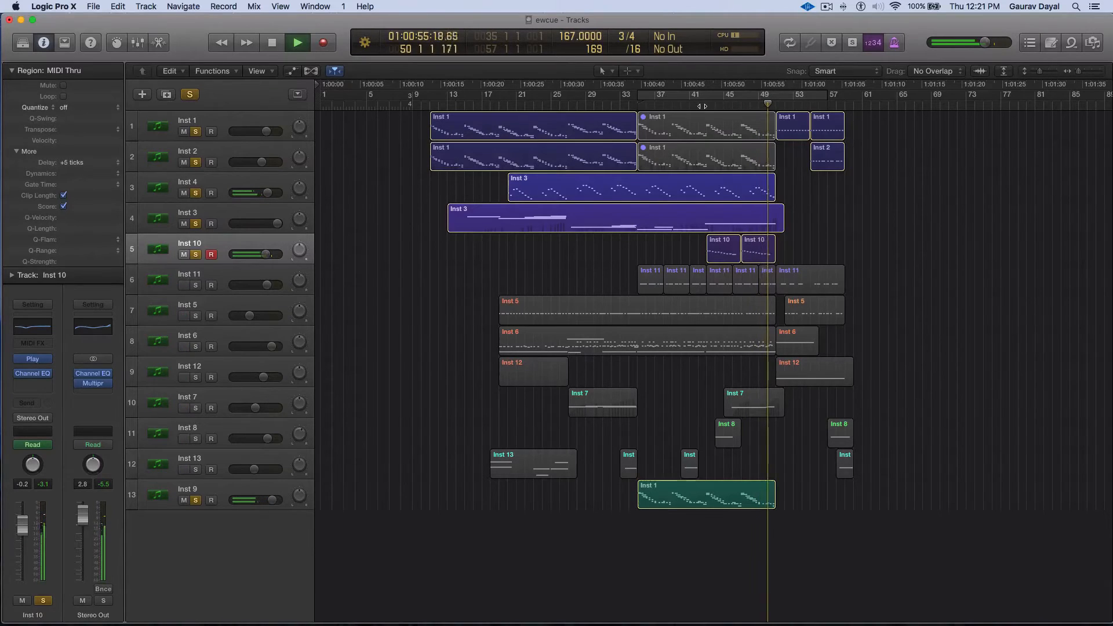
key(space)
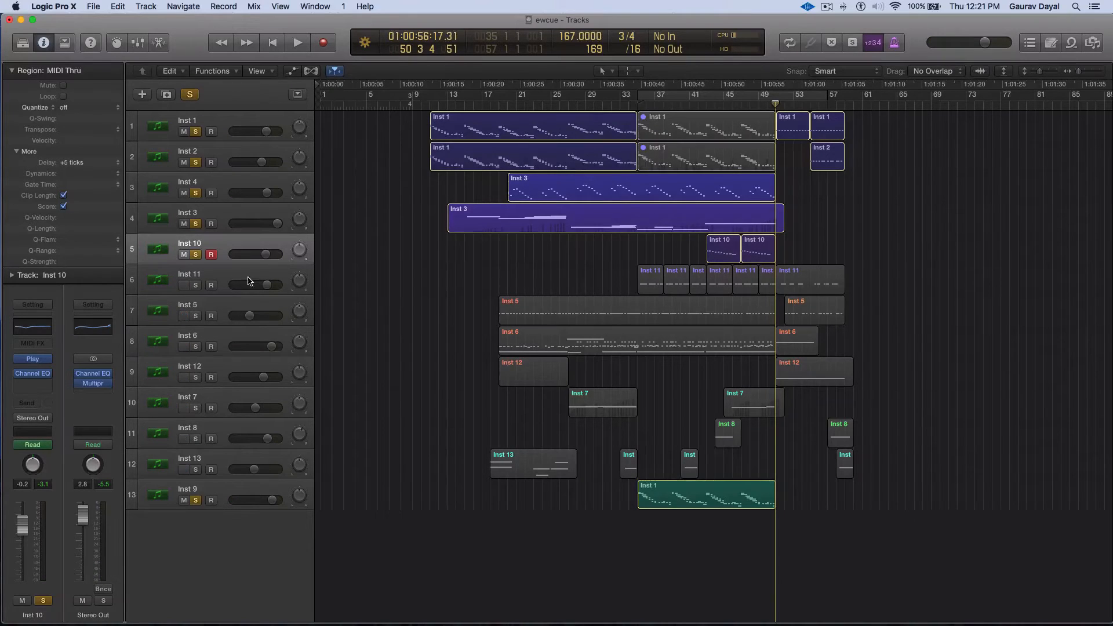
Step: Take Inst 10, Inst 3, Inst 4, Inst 2, Inst 1 and Inst 9 out of solo
click(196, 254)
click(196, 224)
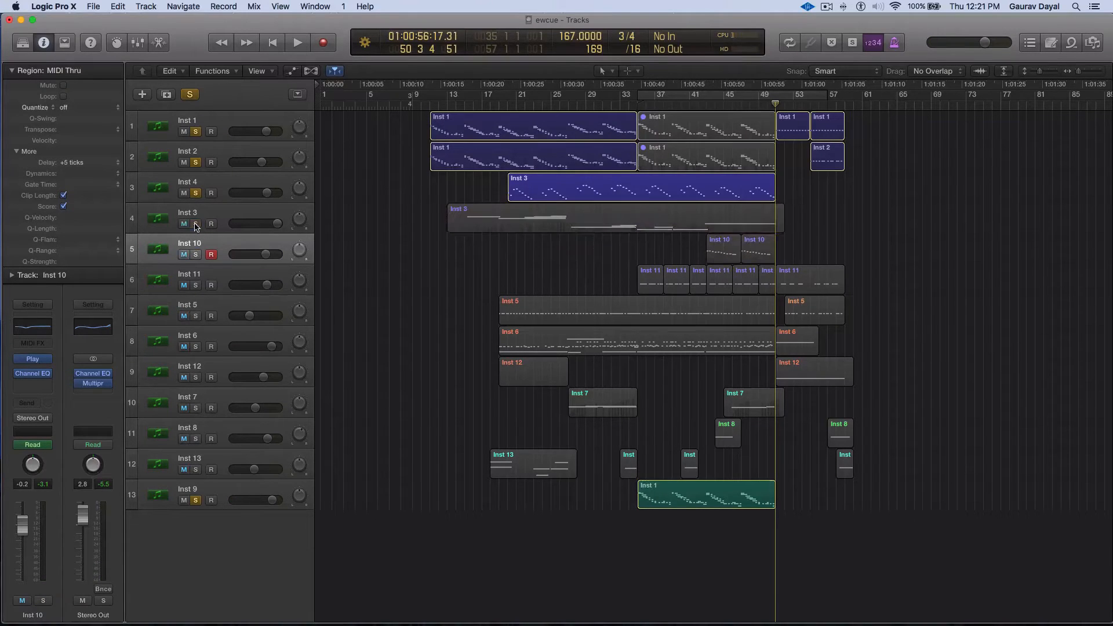
click(197, 194)
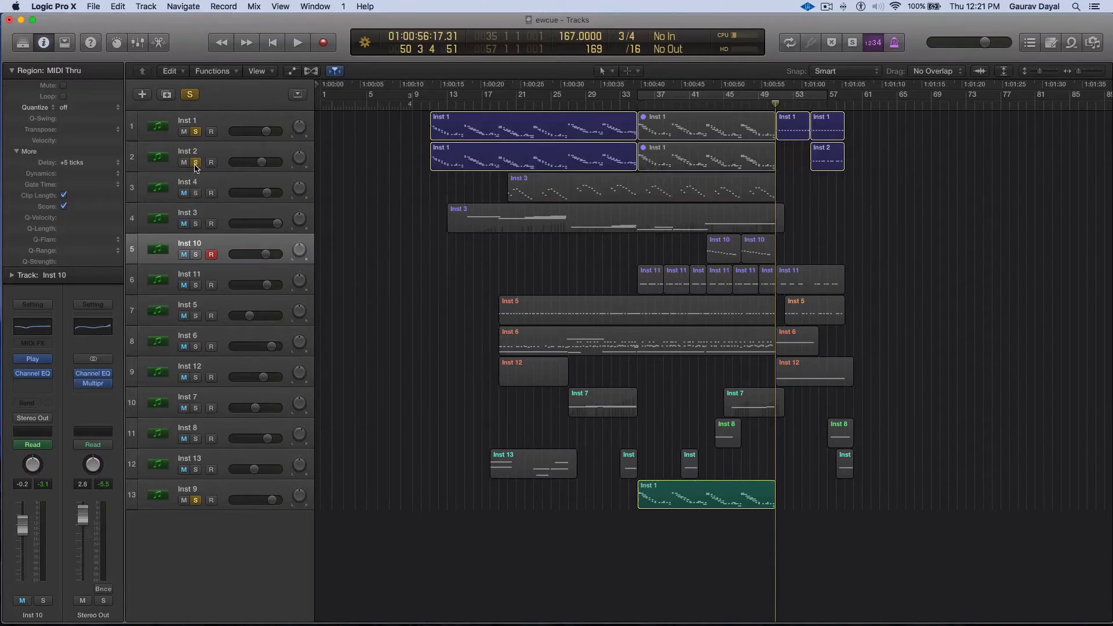
click(196, 163)
click(195, 132)
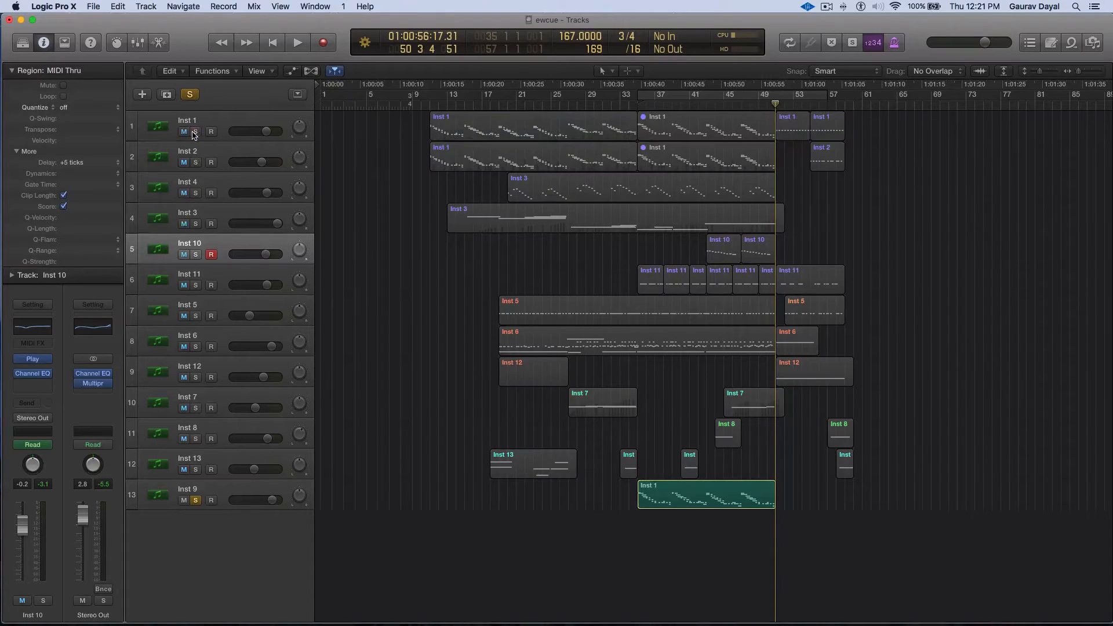
click(195, 501)
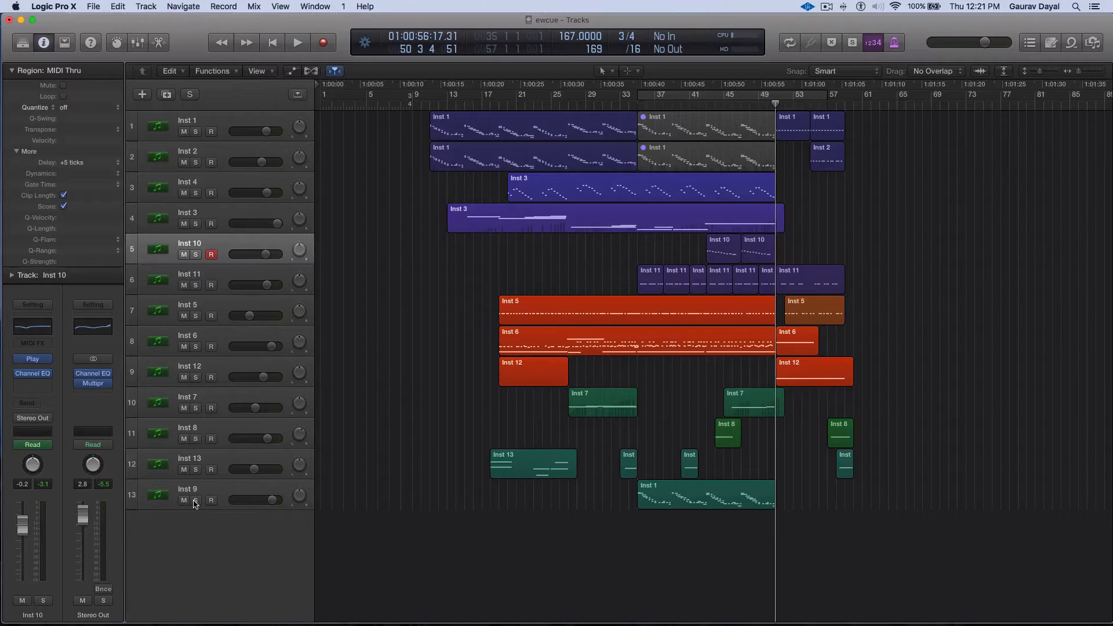
Step: Solo the Inst 11 track and audition it from the start of its first region
click(196, 285)
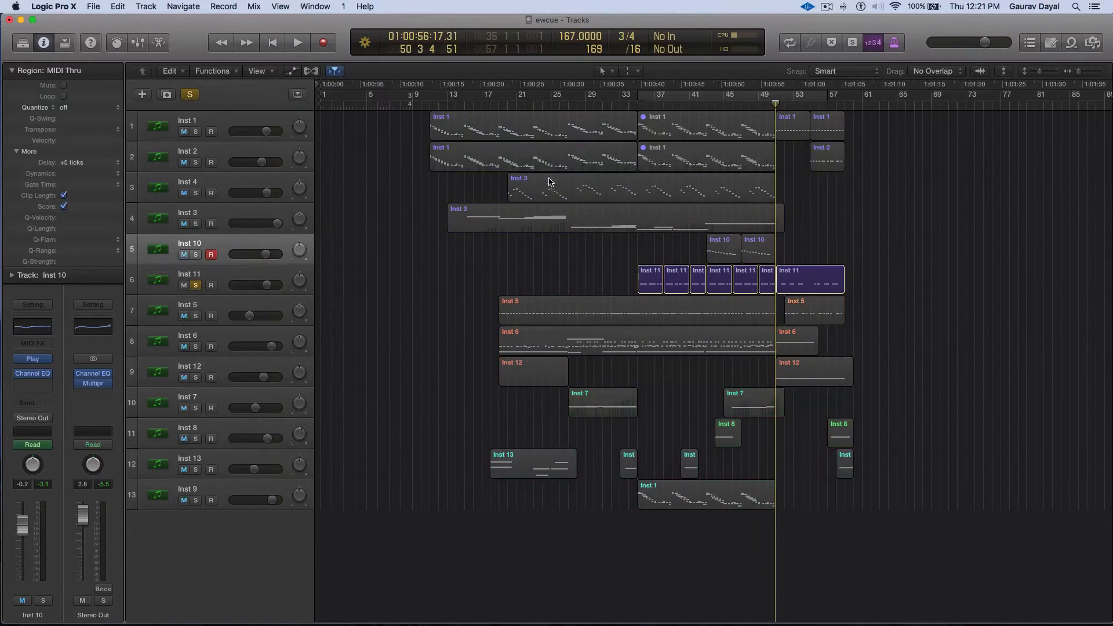
double_click(636, 107)
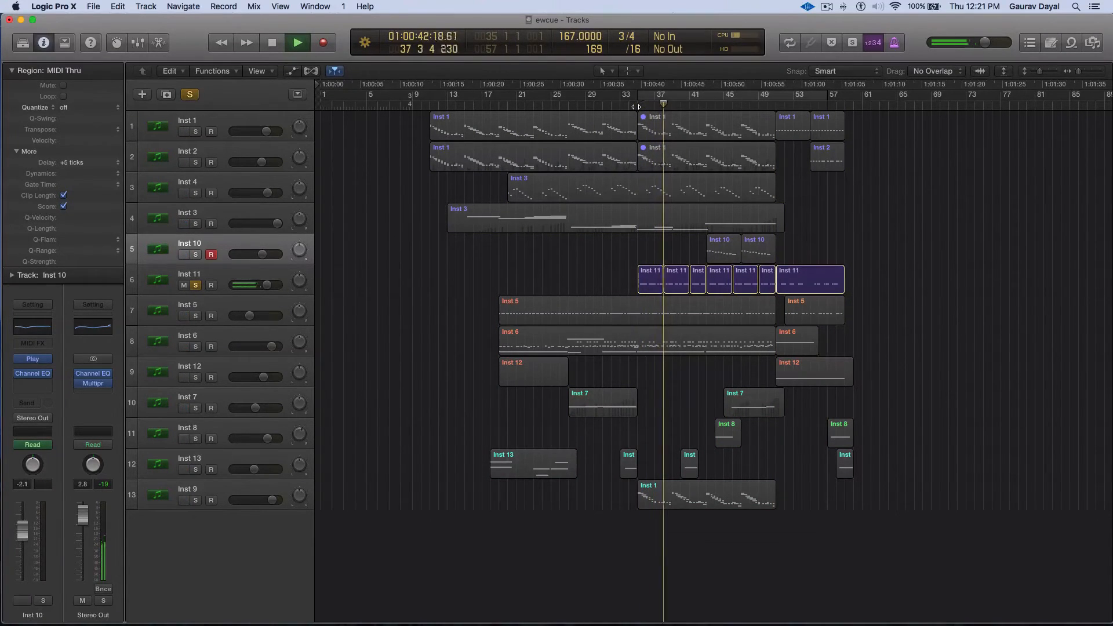
key(space)
Step: Select the Inst 11 track and inspect its Violas Spic RRx9 patch in Play's player view, closing the instrument window when done
click(280, 277)
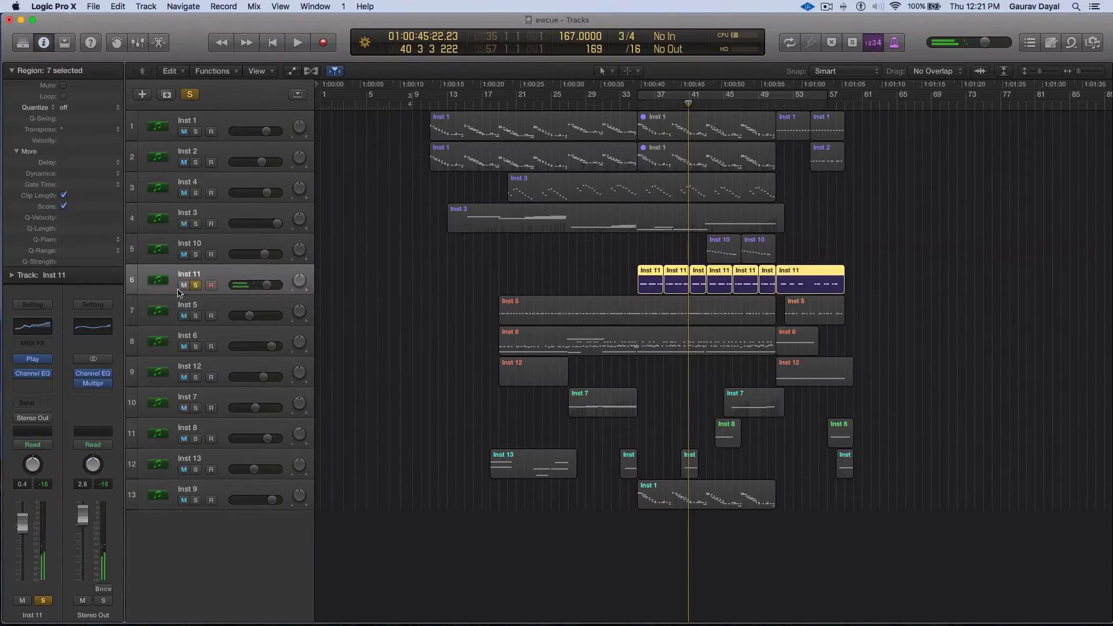
click(34, 363)
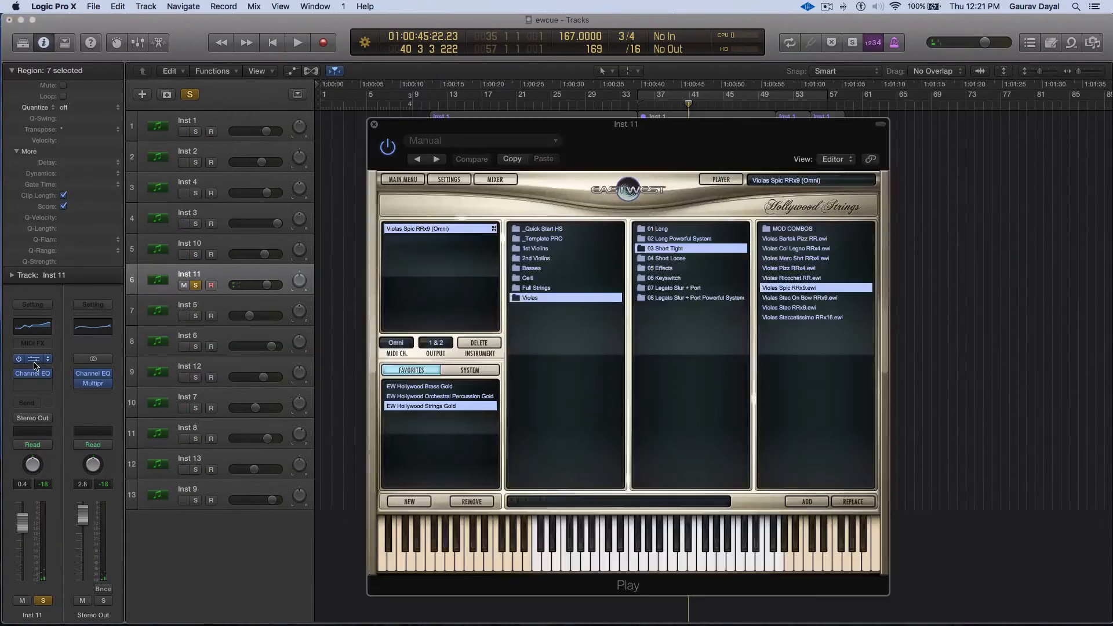
click(717, 180)
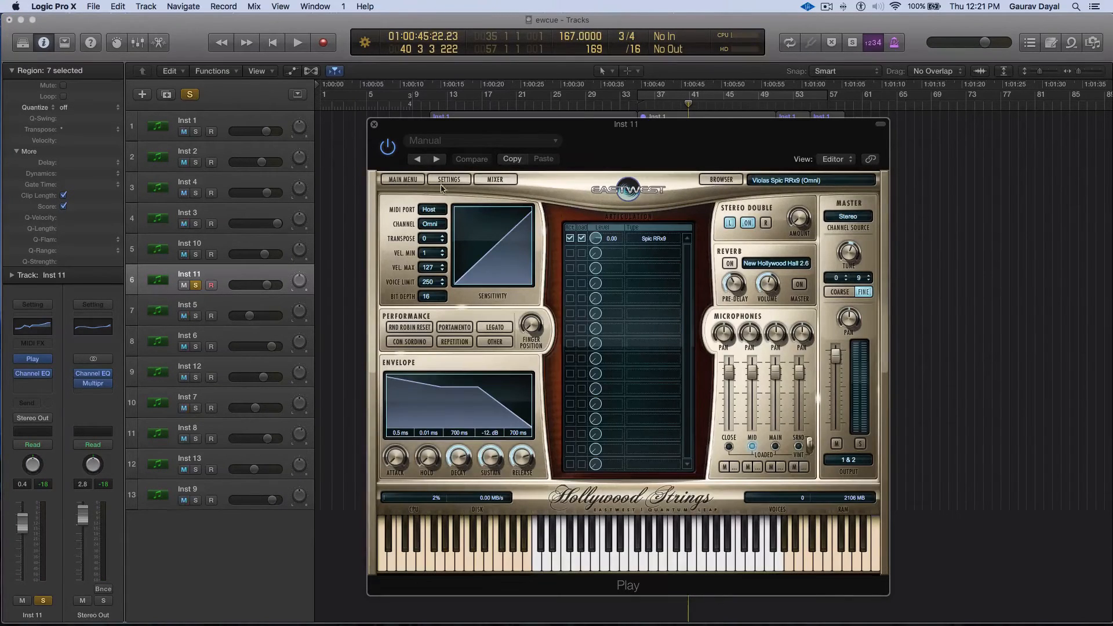
click(372, 125)
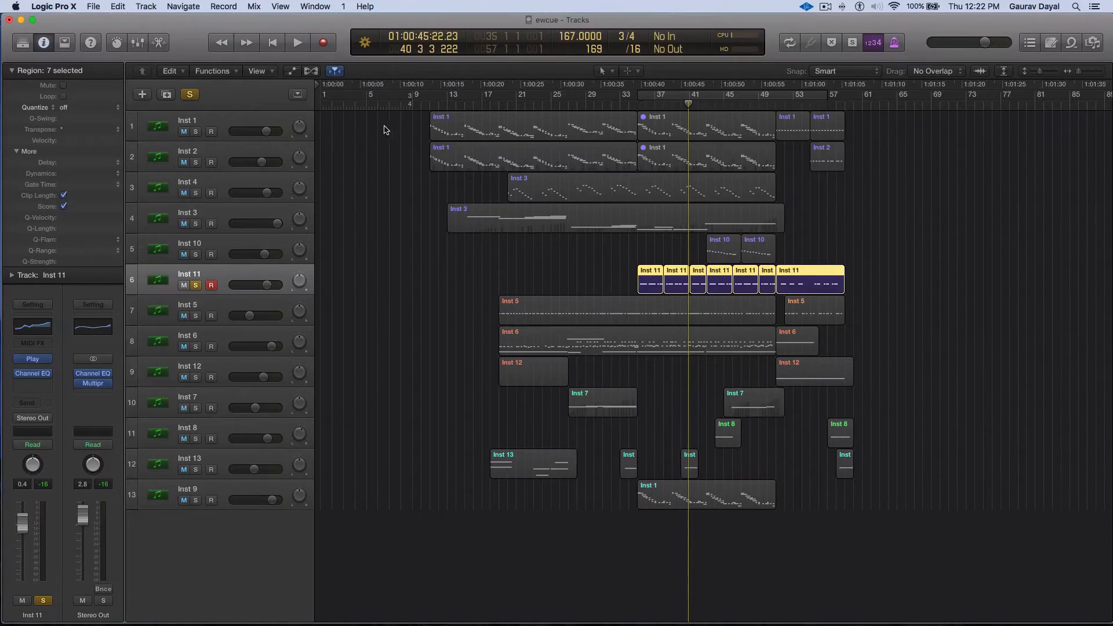
Step: Add Inst 3, Inst 4 and Inst 2 to the Inst 11 solo and play from its first region, adding Inst 1 during playback
click(196, 224)
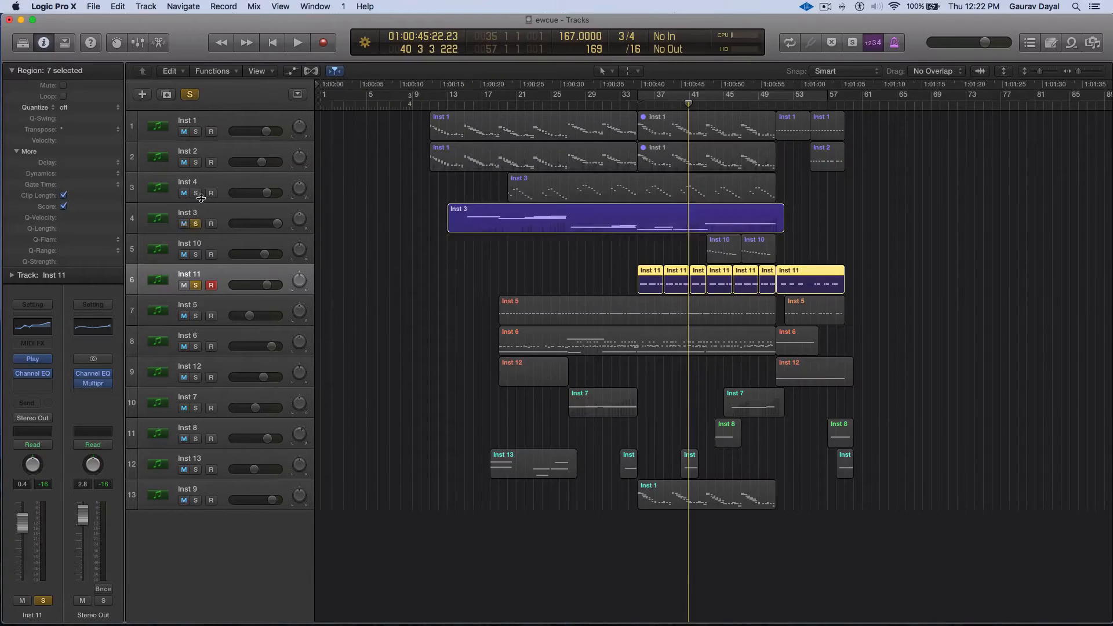
click(196, 193)
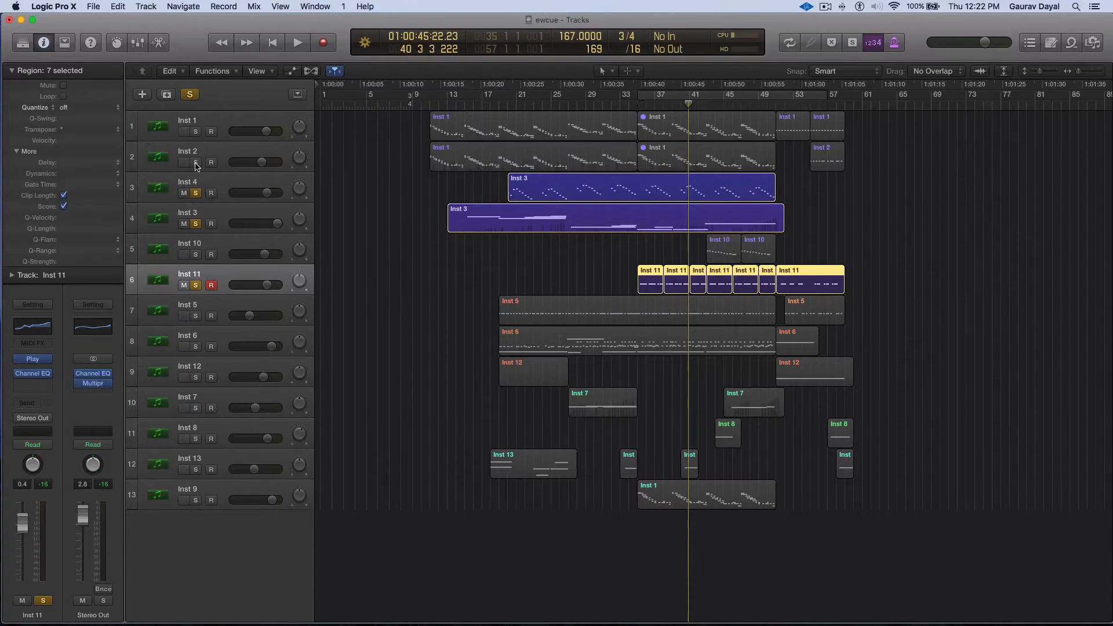
click(196, 162)
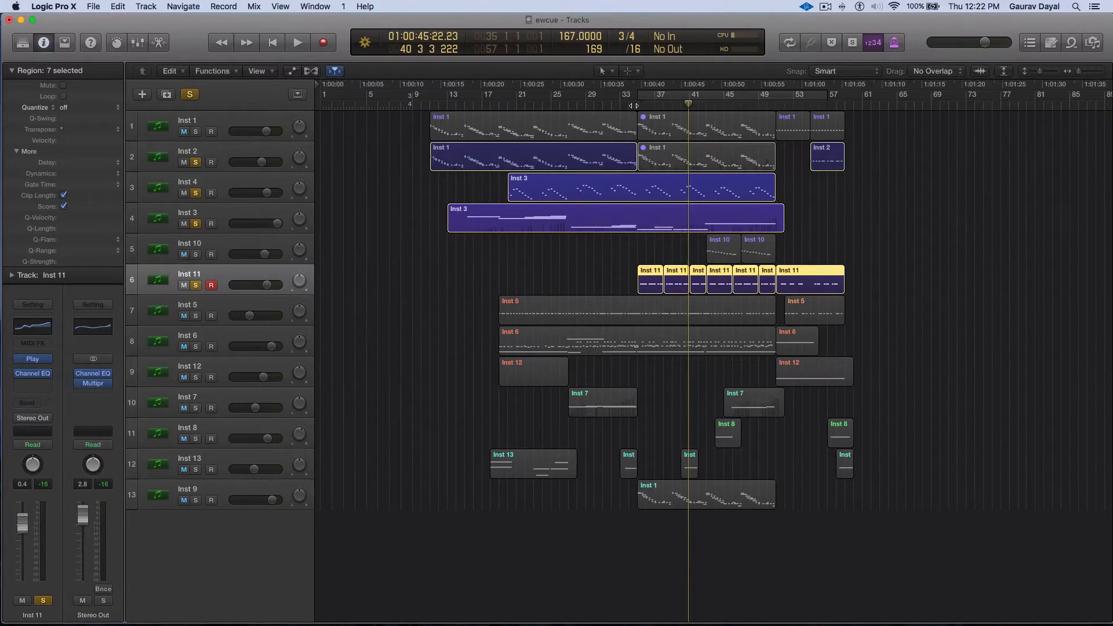
double_click(635, 107)
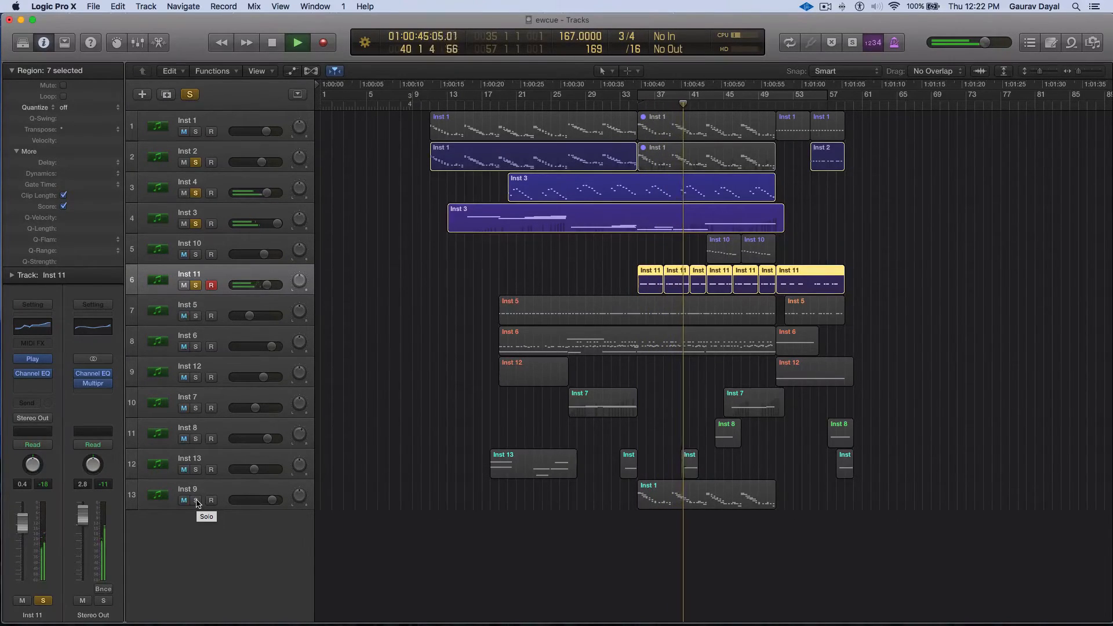
click(195, 132)
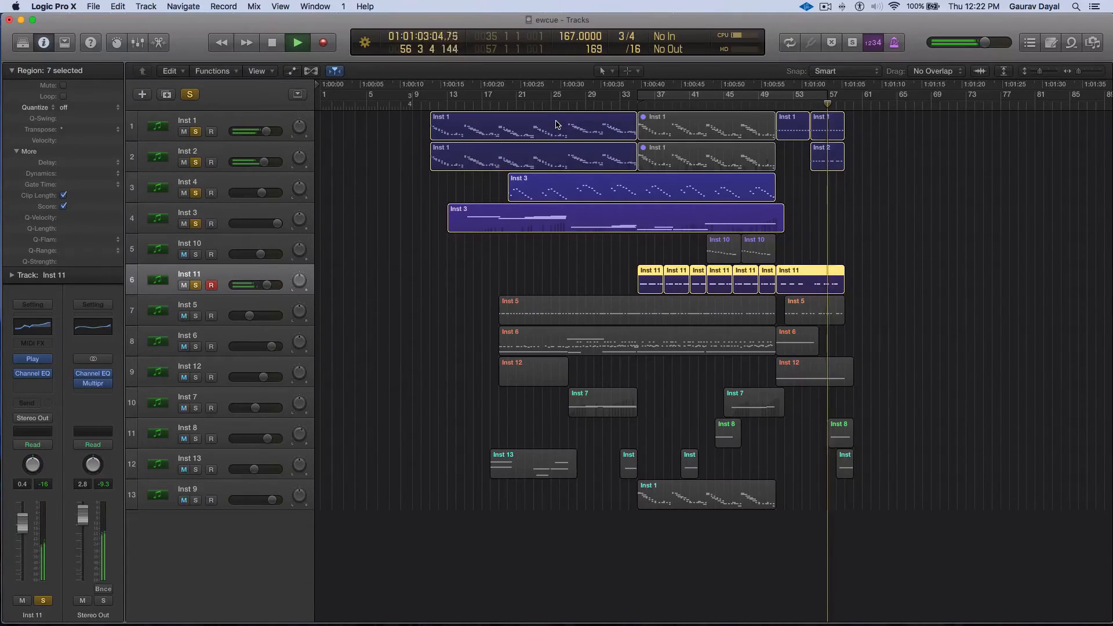
key(space)
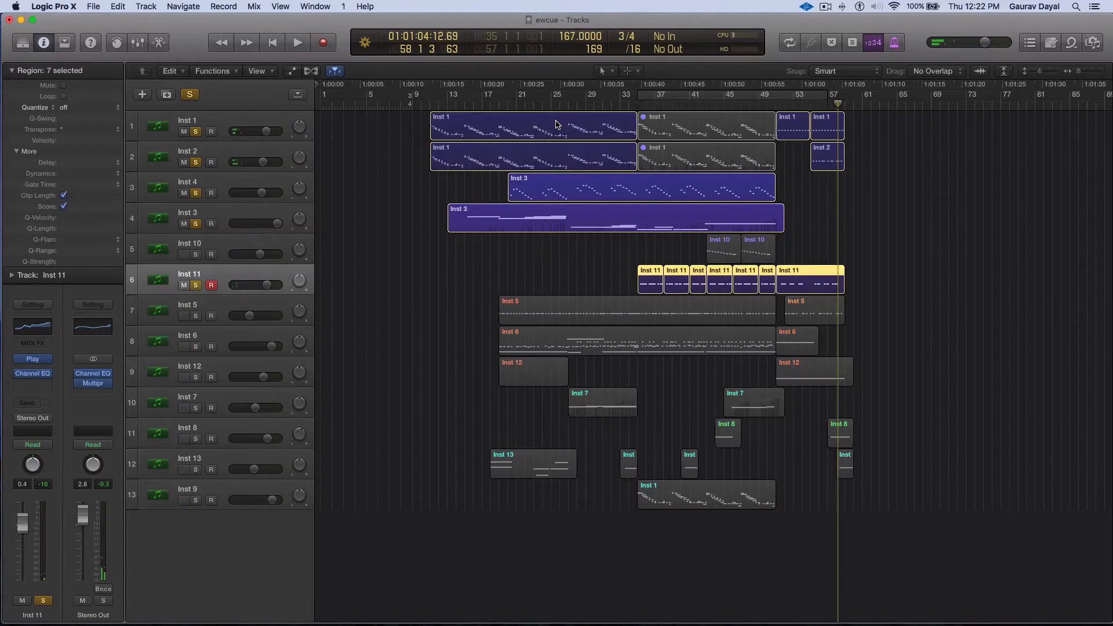
Step: Clear all solos, solo only the Inst 5 track and play it from the start of its first region
click(190, 94)
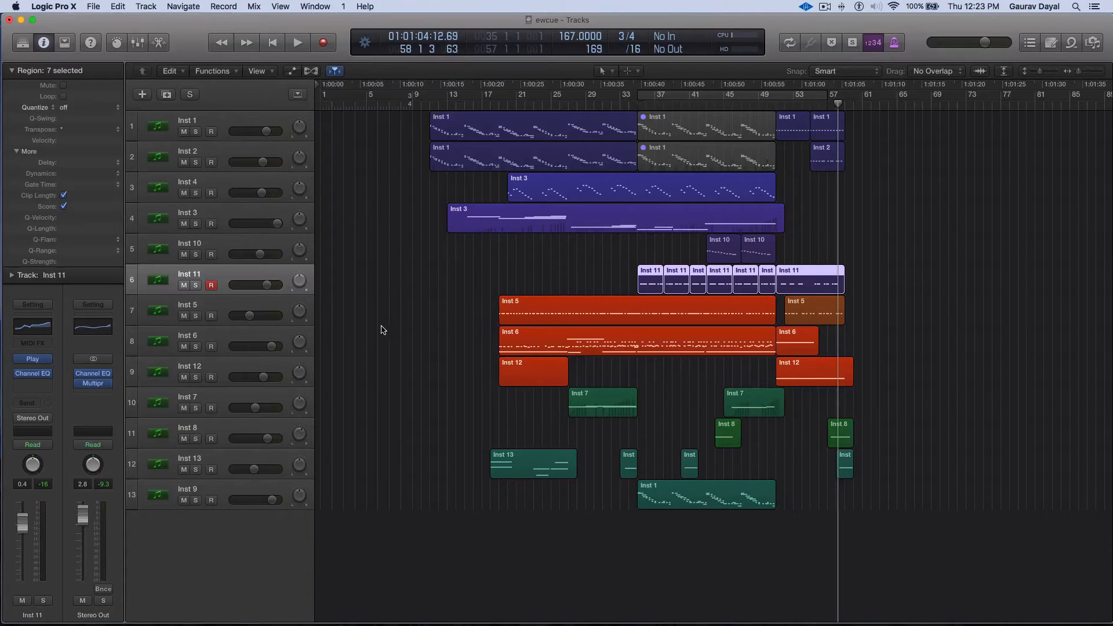
click(196, 317)
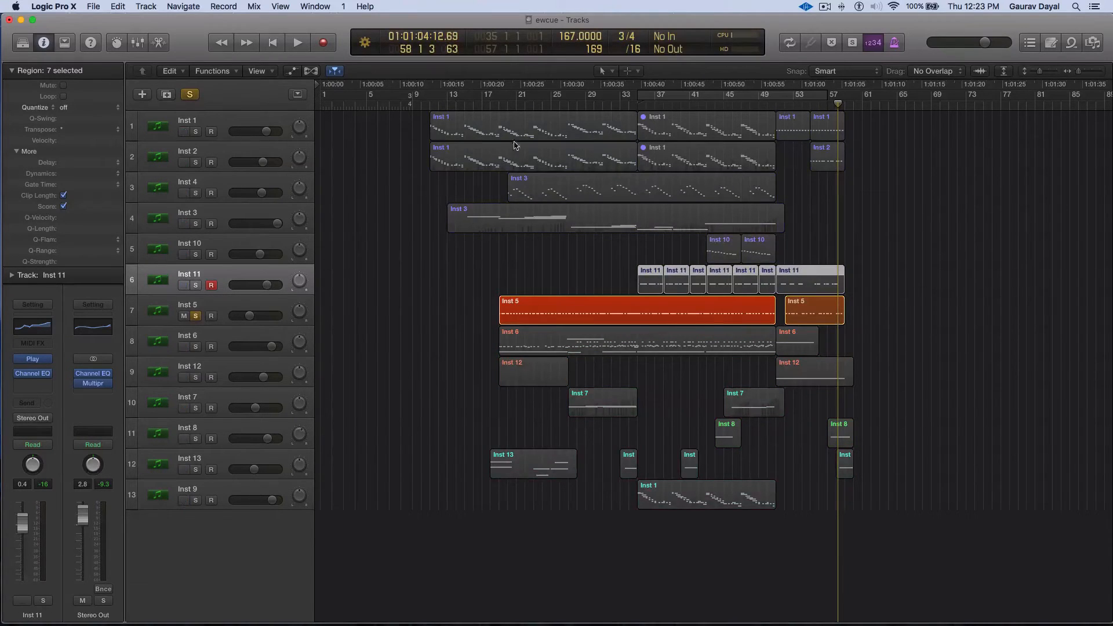
double_click(500, 107)
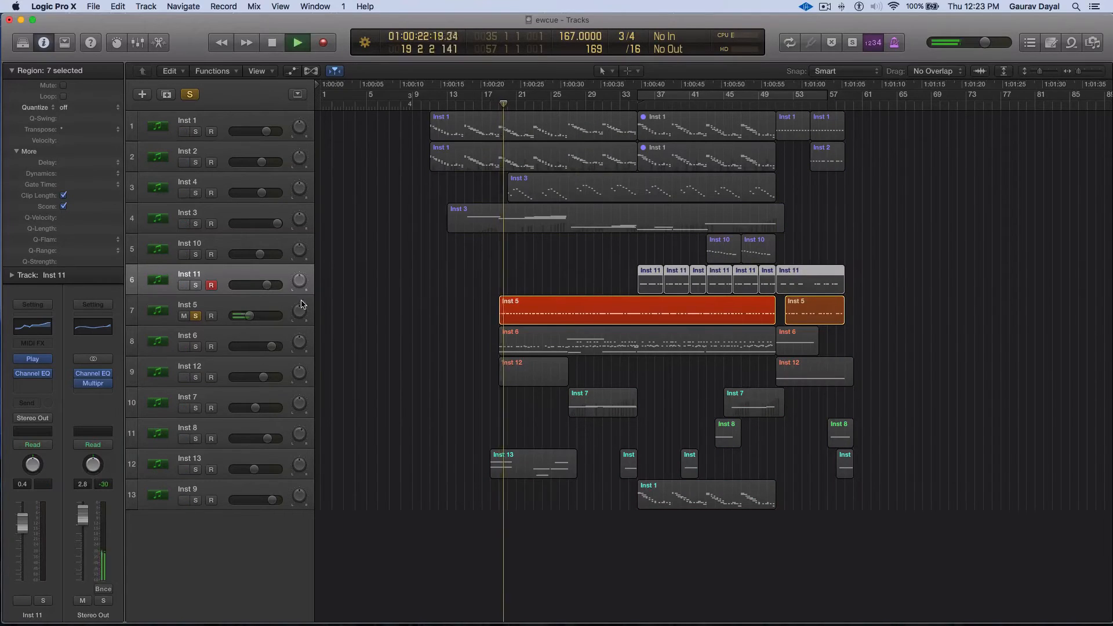
Step: Select the Inst 5 track and inspect its Wood Blocks patch in Play's player view
click(217, 317)
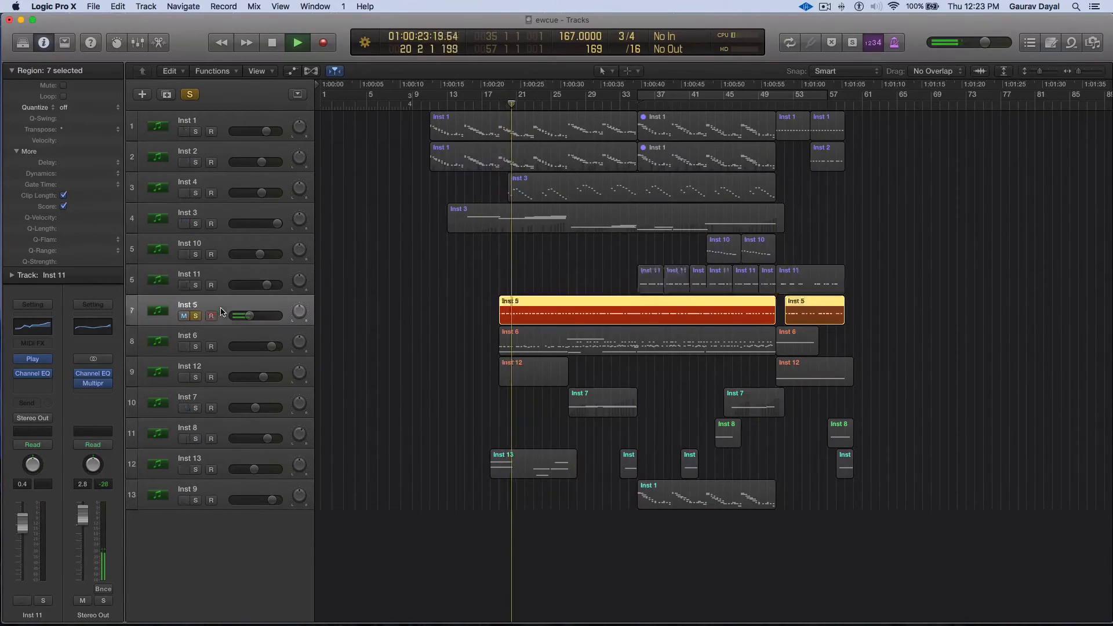
click(35, 359)
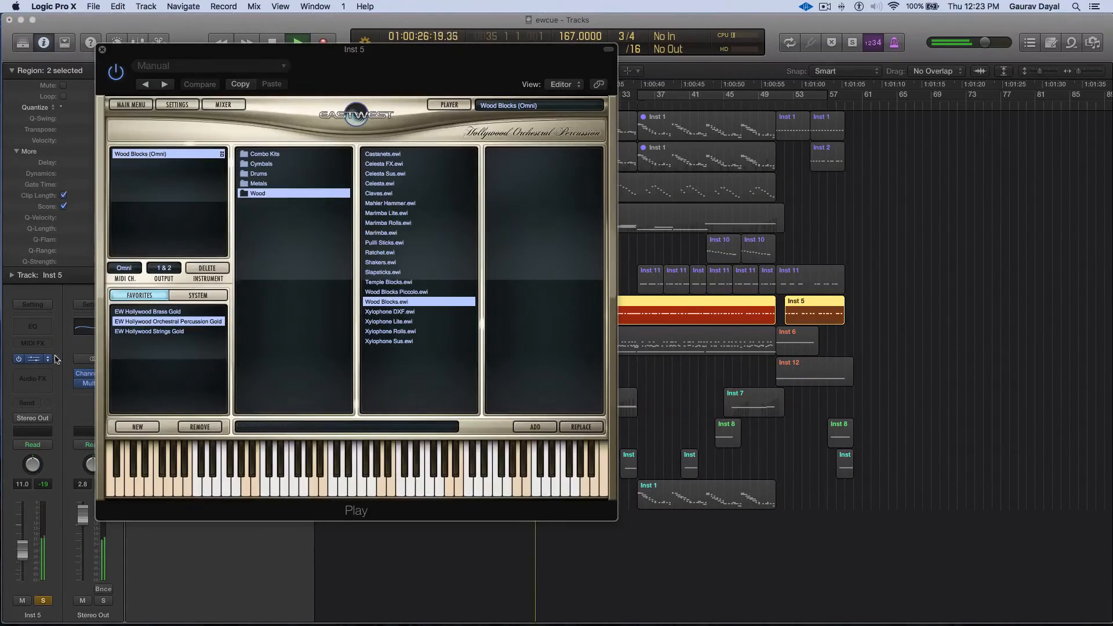
click(443, 105)
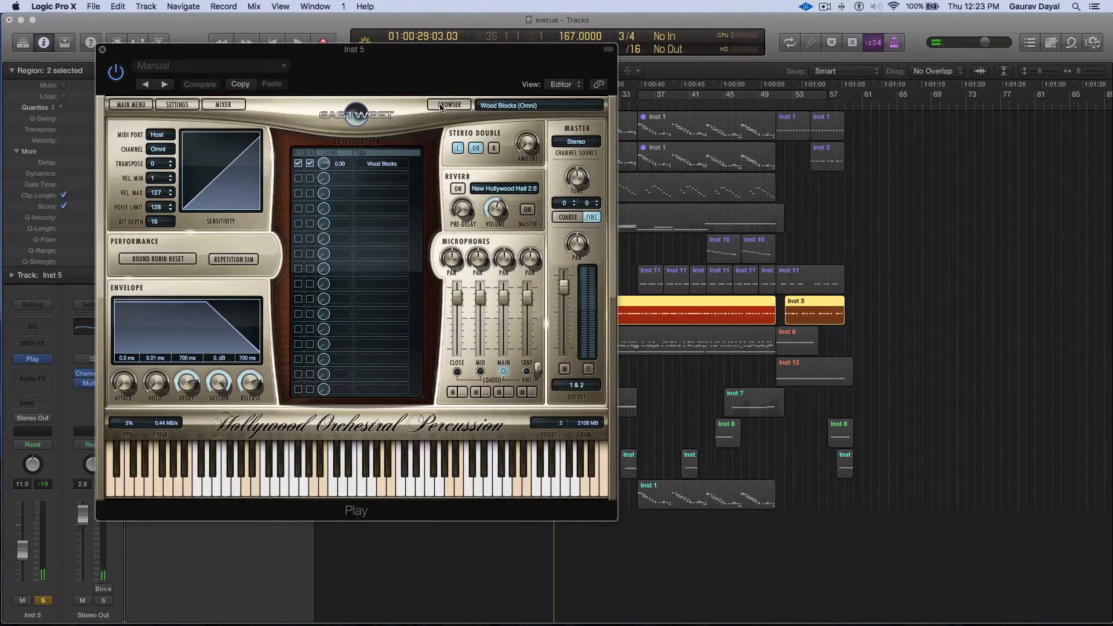
Step: Close the Inst 5 instrument window, switch the solo from Inst 5 to Inst 6 and audition it from bar 25 in two passes
click(102, 50)
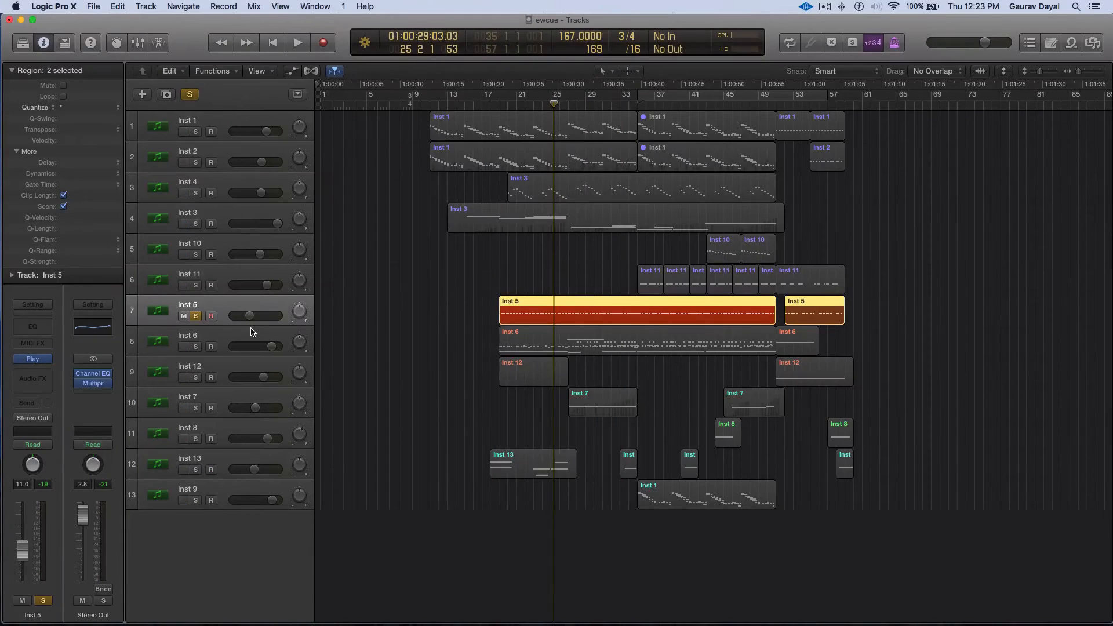
click(196, 347)
click(195, 316)
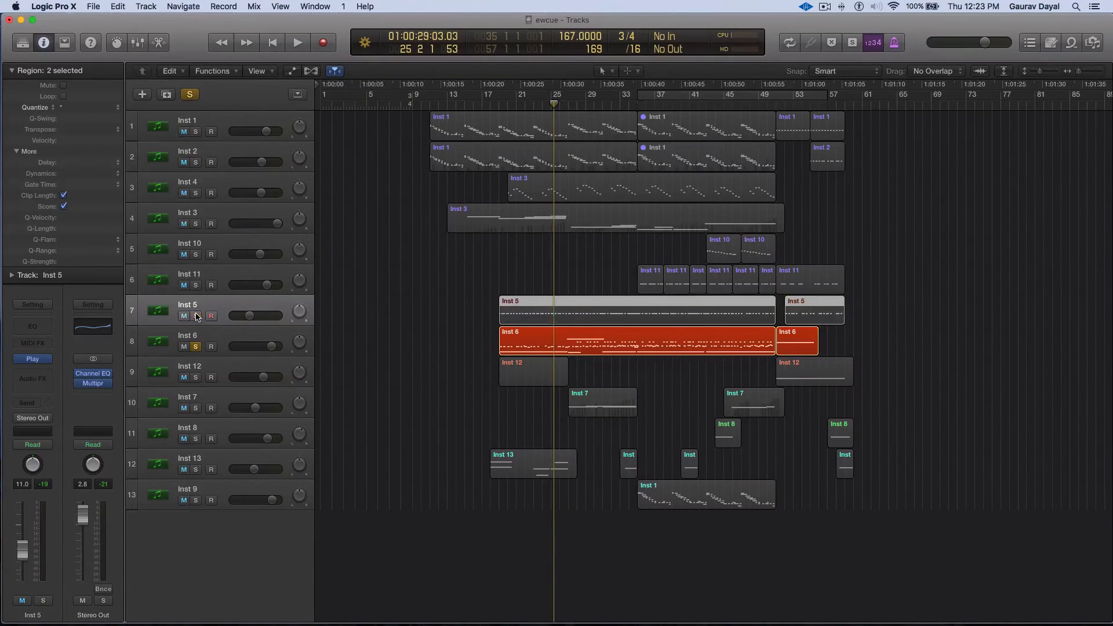
key(space)
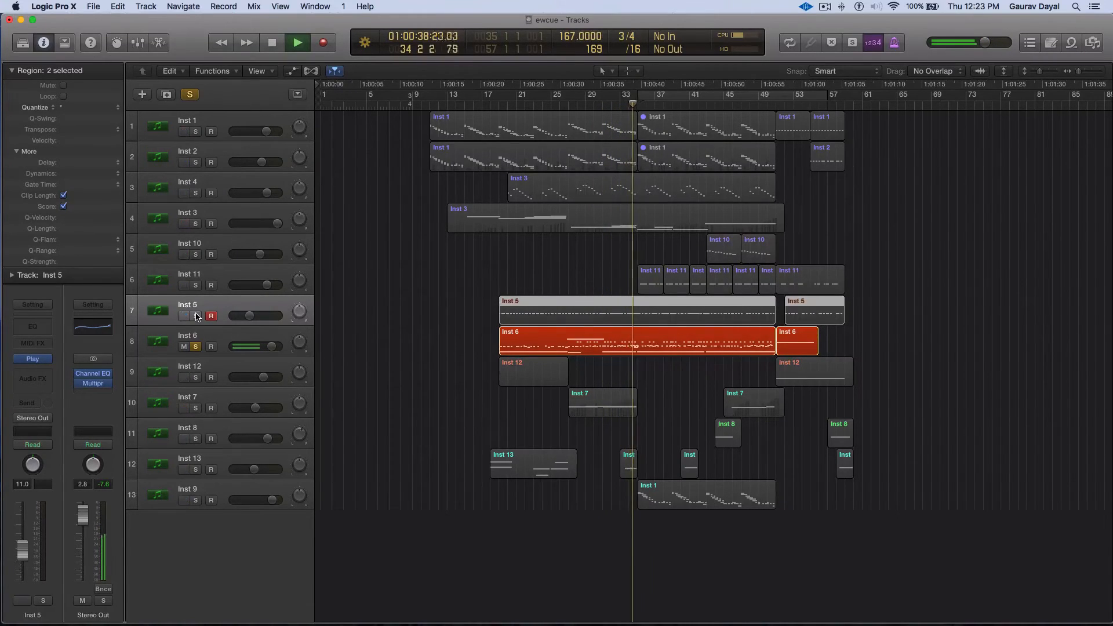
key(space)
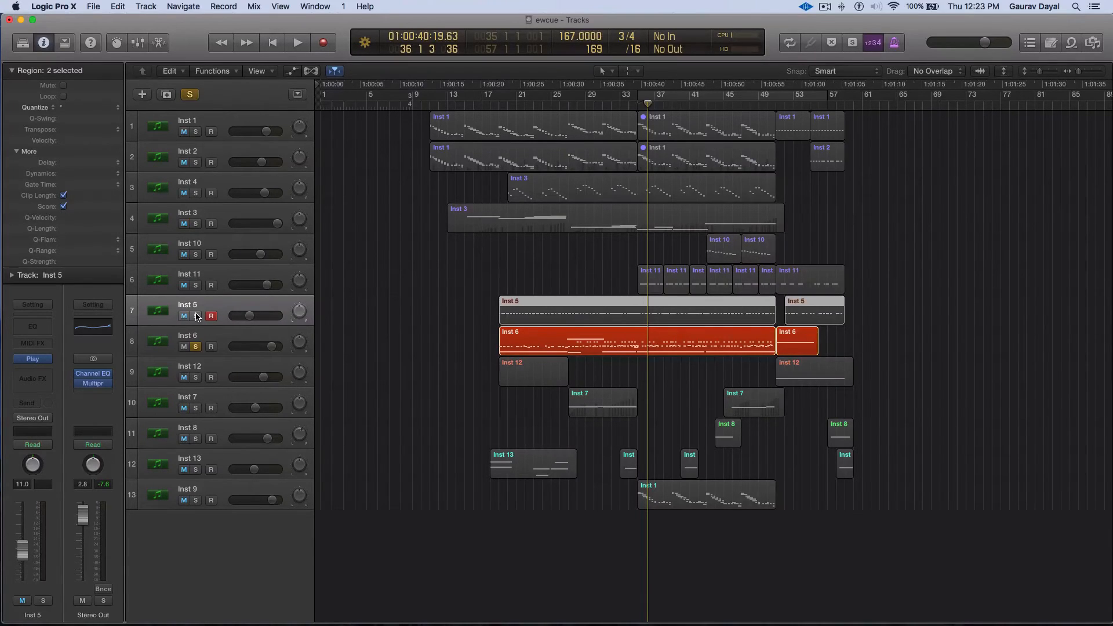
key(space)
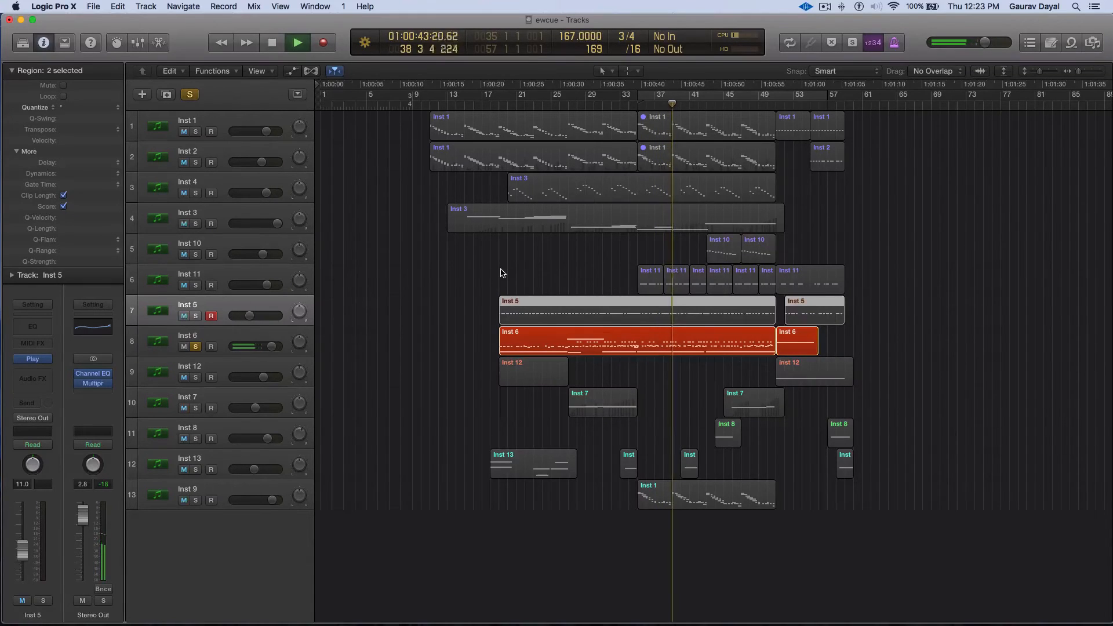
key(space)
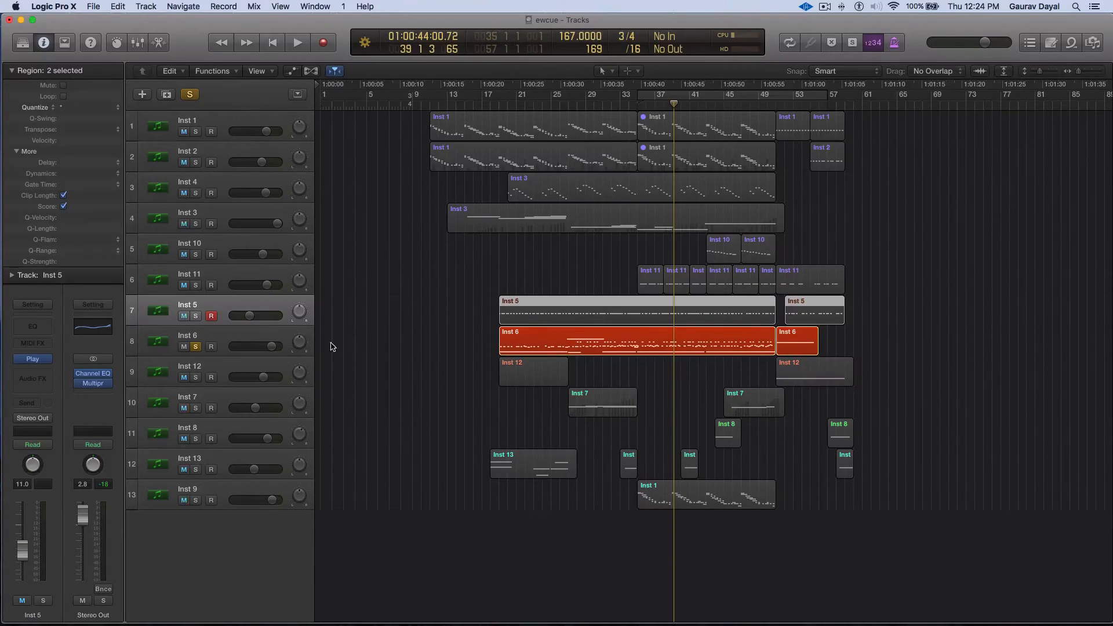
Step: Move the solo from Inst 6 to Inst 12 and play it from just before its second region, clearing the solo at the end
click(197, 345)
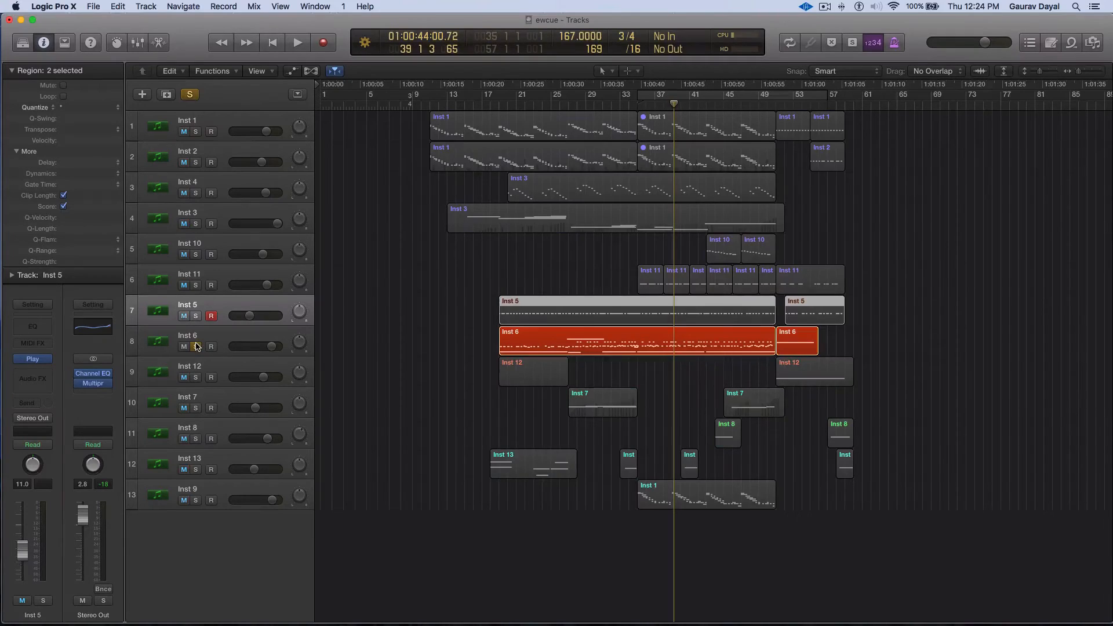
click(195, 377)
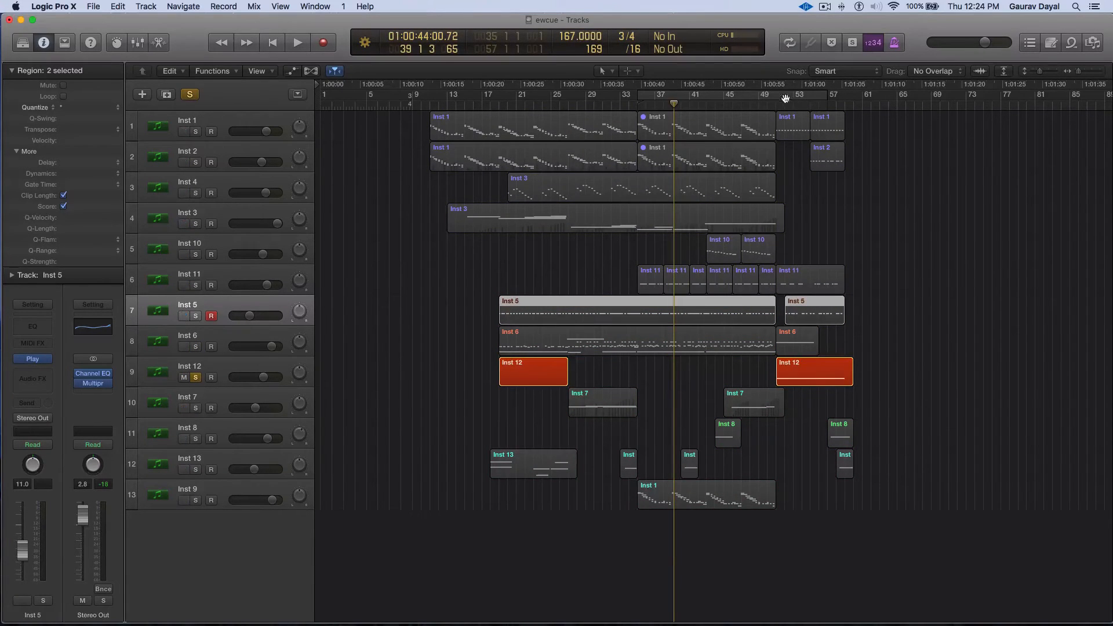
double_click(766, 107)
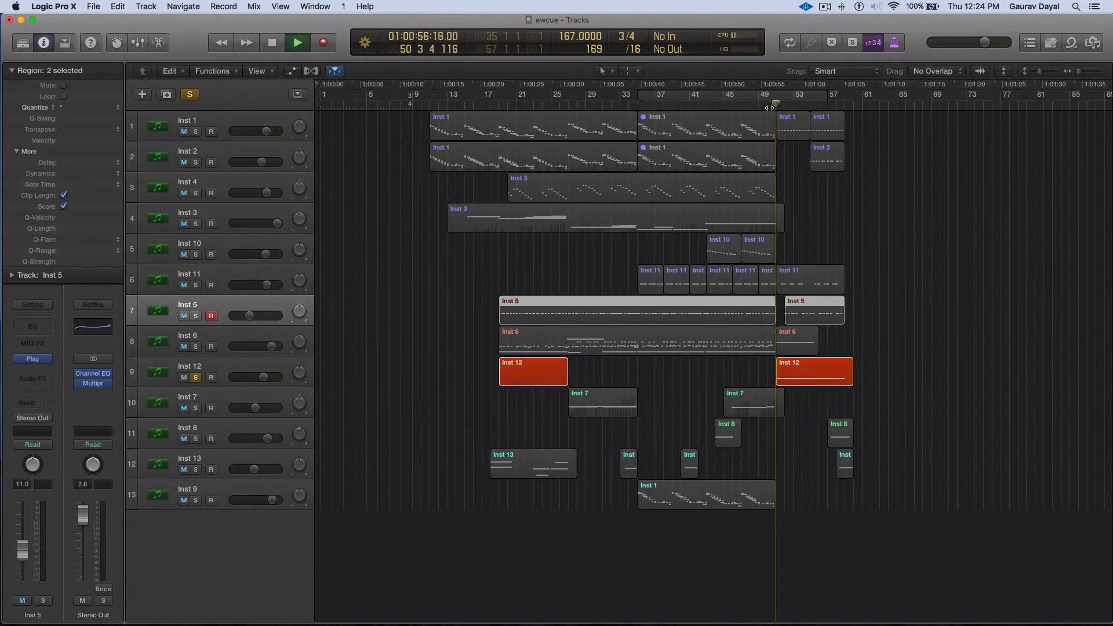
key(space)
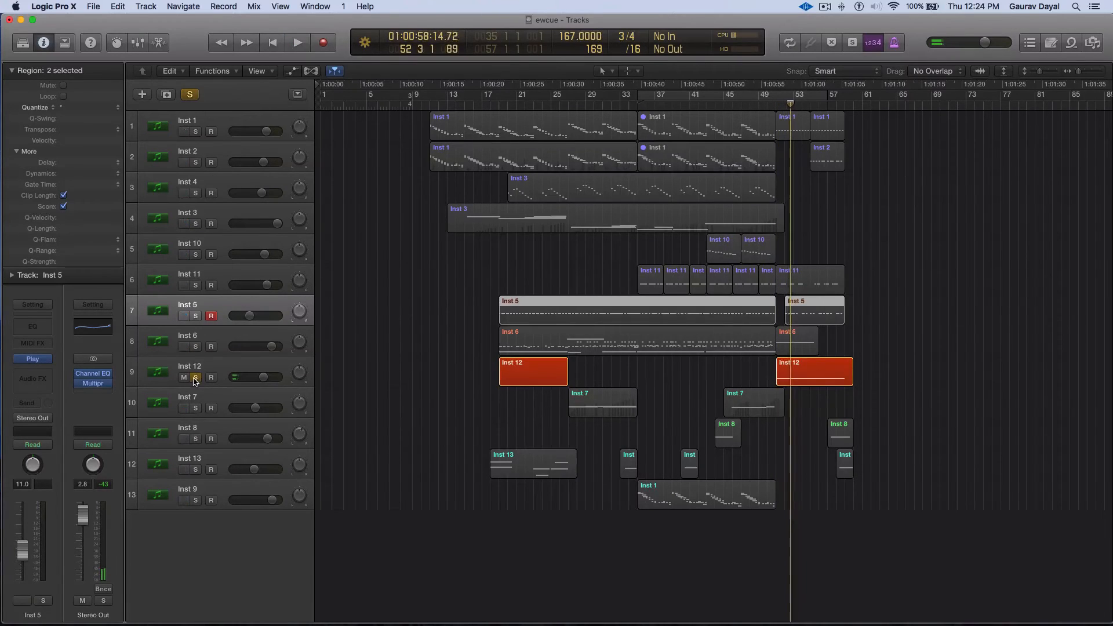
click(195, 378)
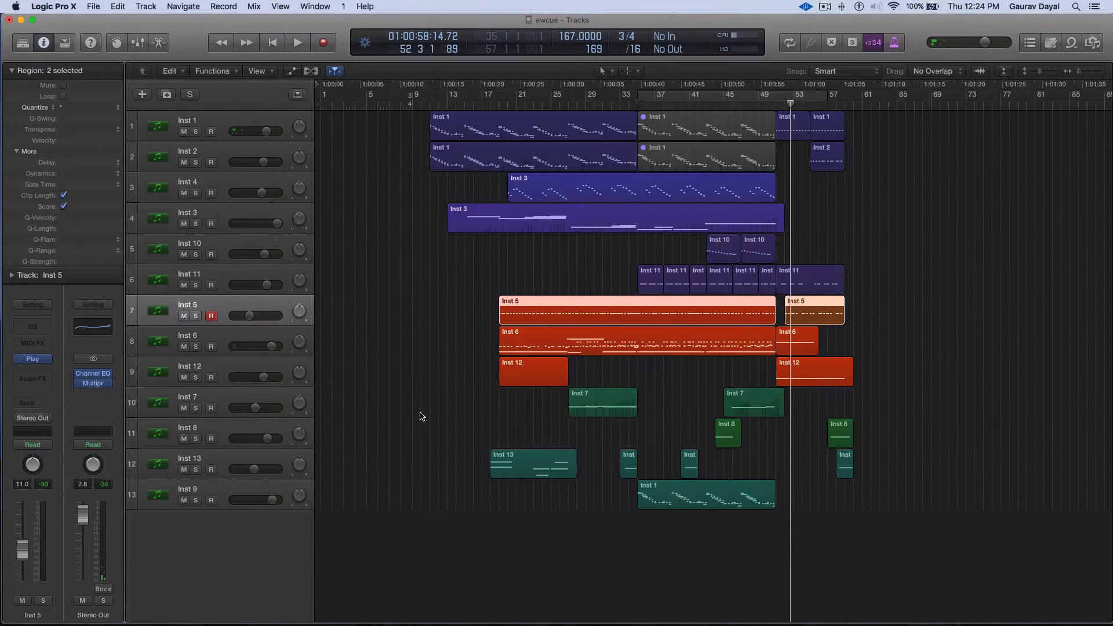
Step: Select and solo the Inst 13 track and play it from just before its first region, clearing the solo at the end
click(222, 400)
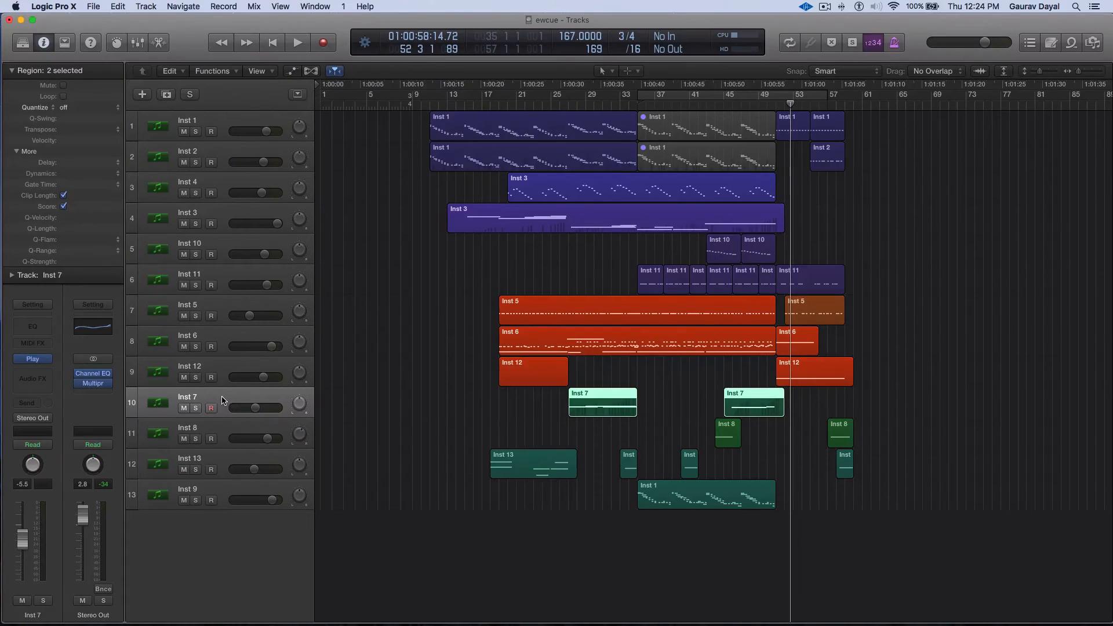
click(242, 456)
click(196, 469)
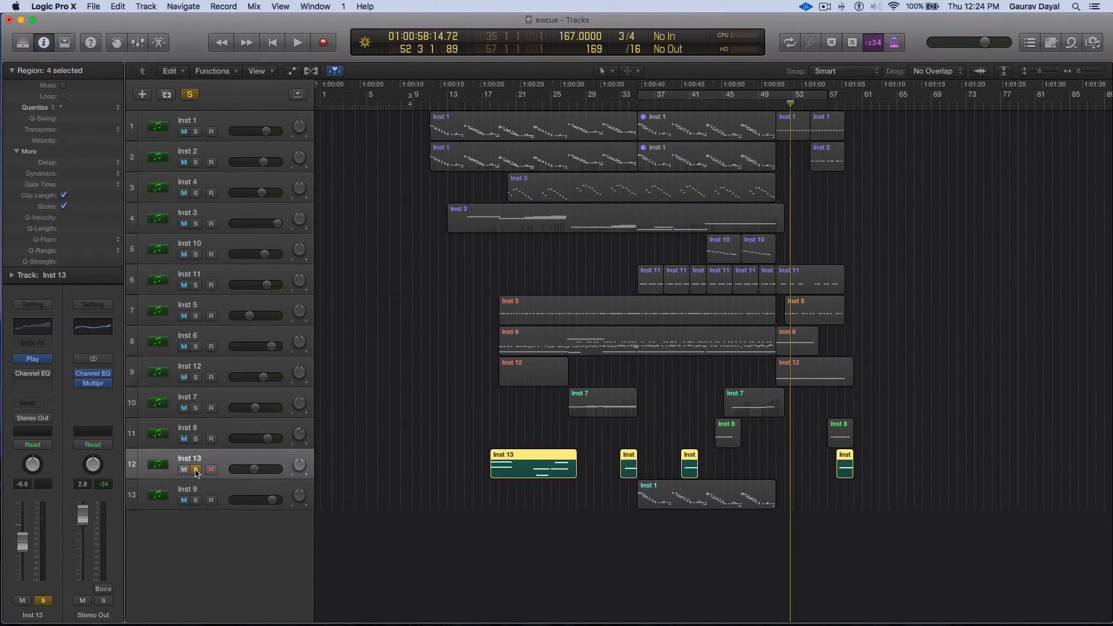
double_click(487, 106)
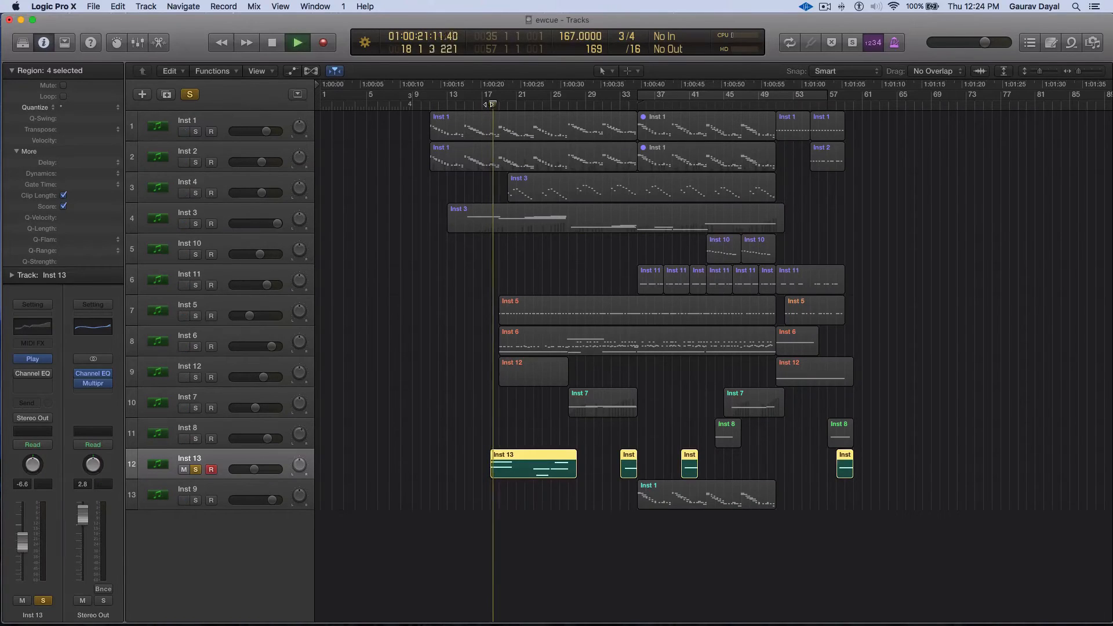
click(483, 105)
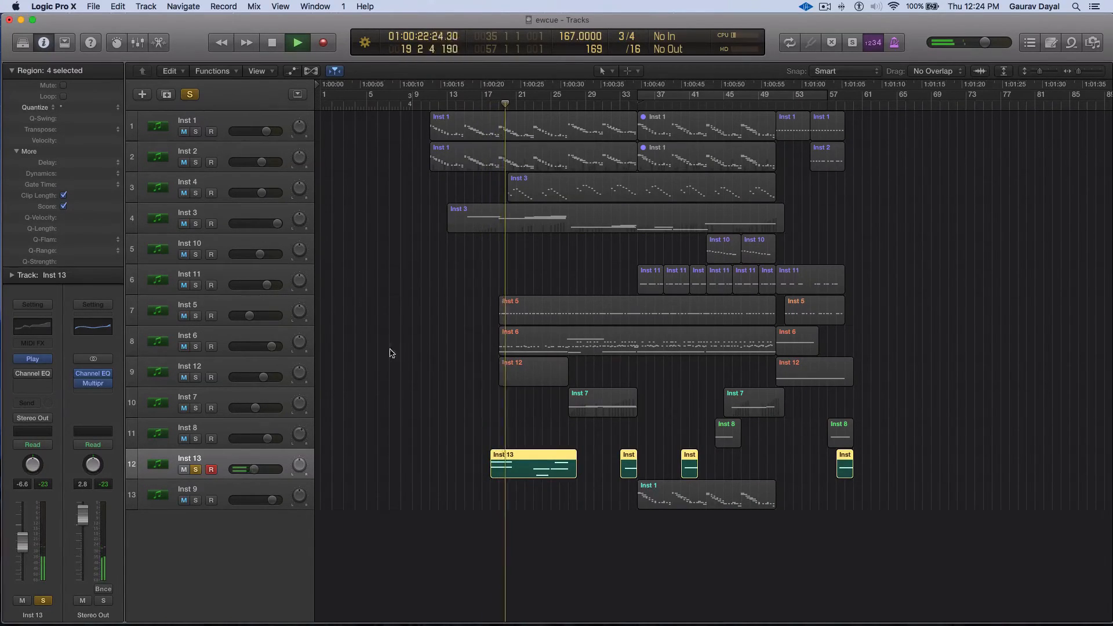
key(space)
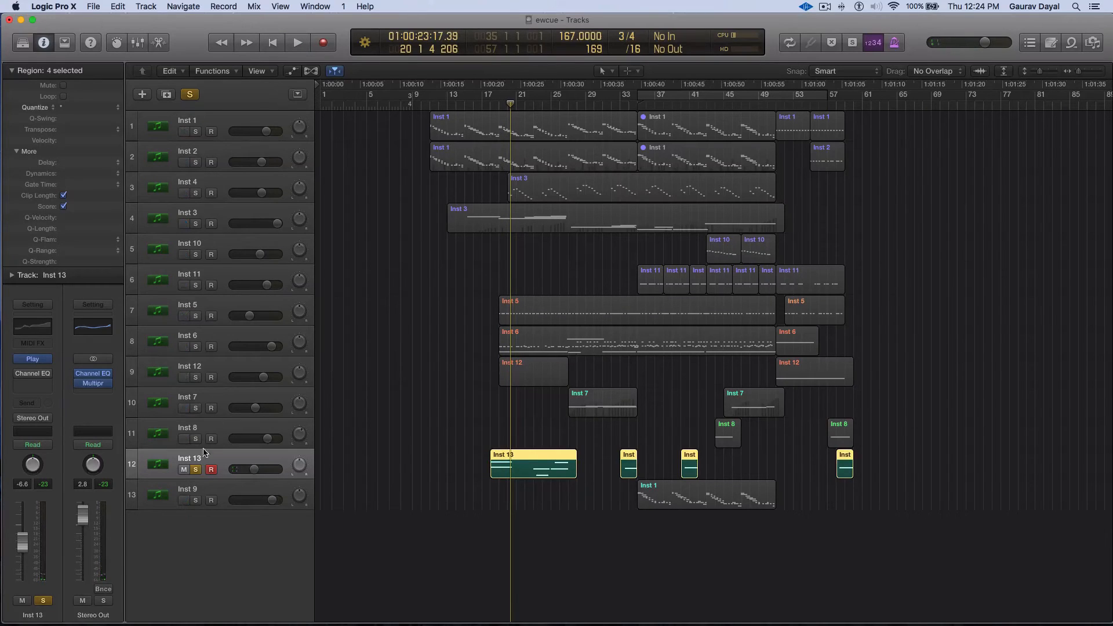
click(196, 469)
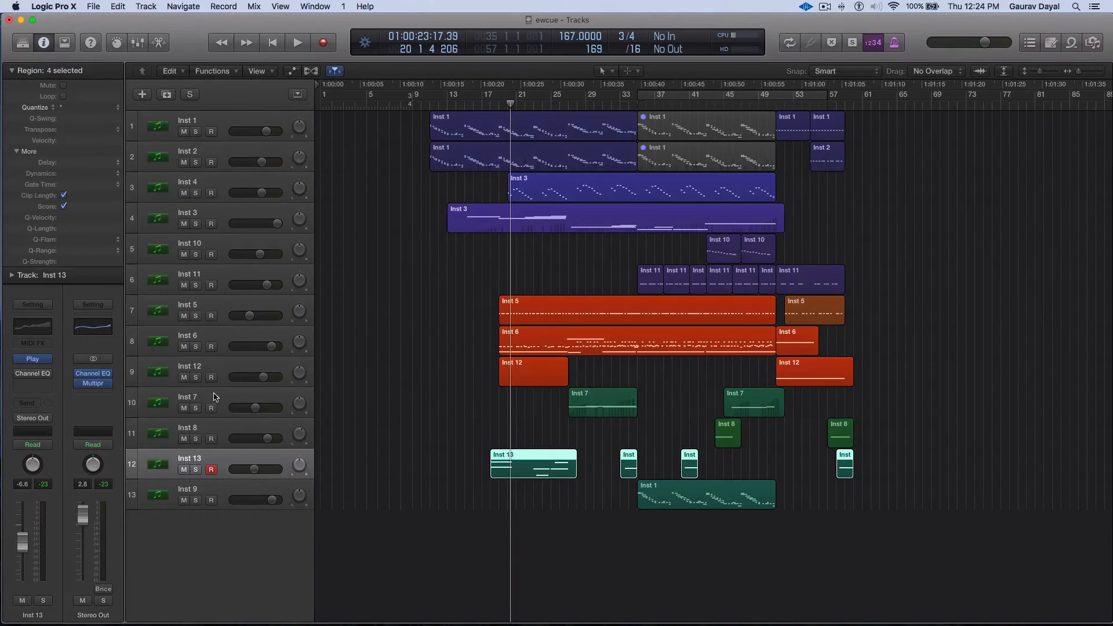
Step: Solo and select the Inst 7 track and inspect its 6FH Leg Slur Accent patch in Play
click(196, 409)
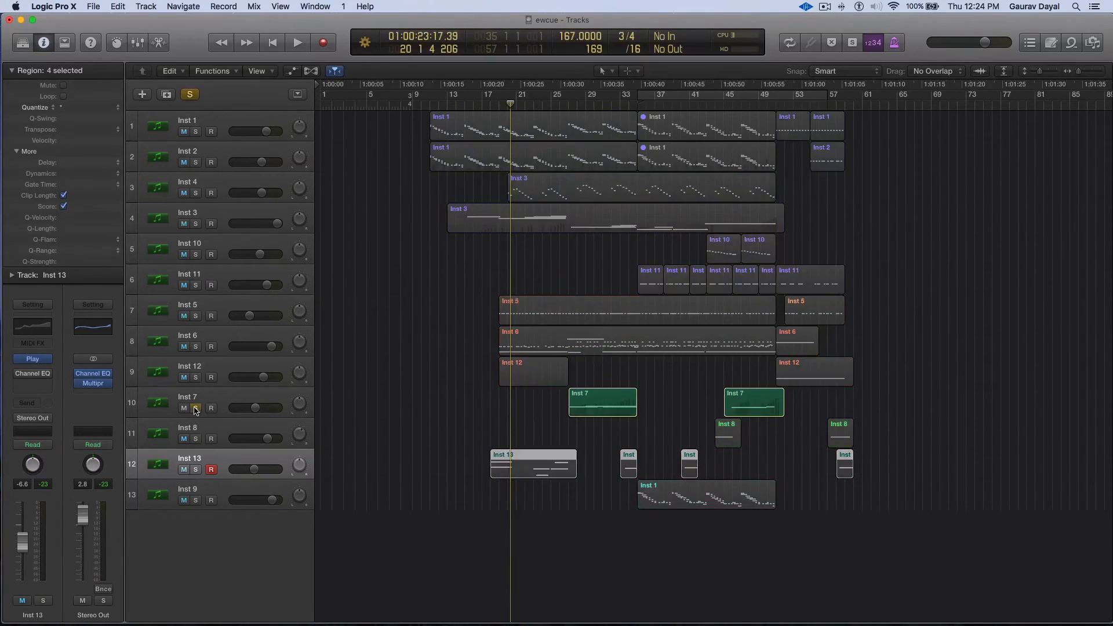
click(229, 397)
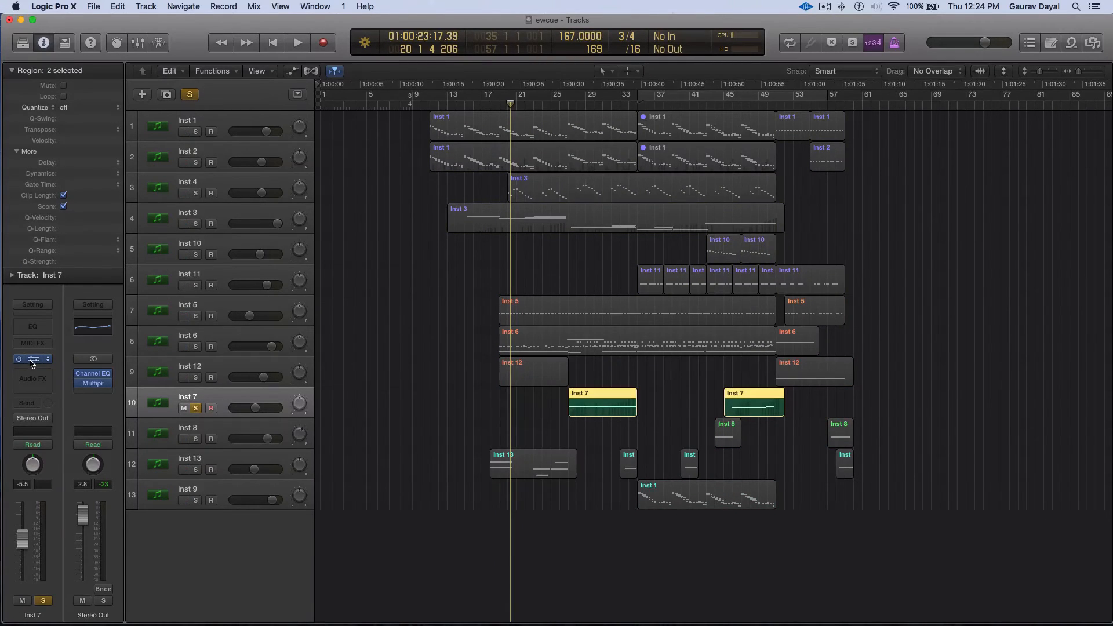
click(31, 360)
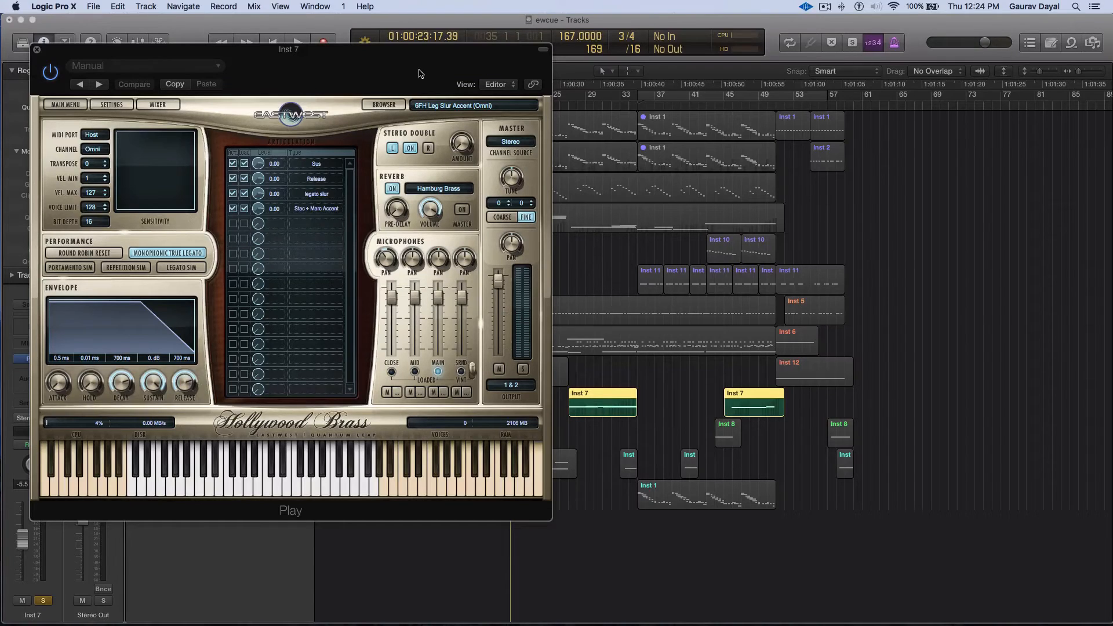
mouse_move(419, 70)
mouse_down()
mouse_move(548, 107)
mouse_move(405, 63)
mouse_up()
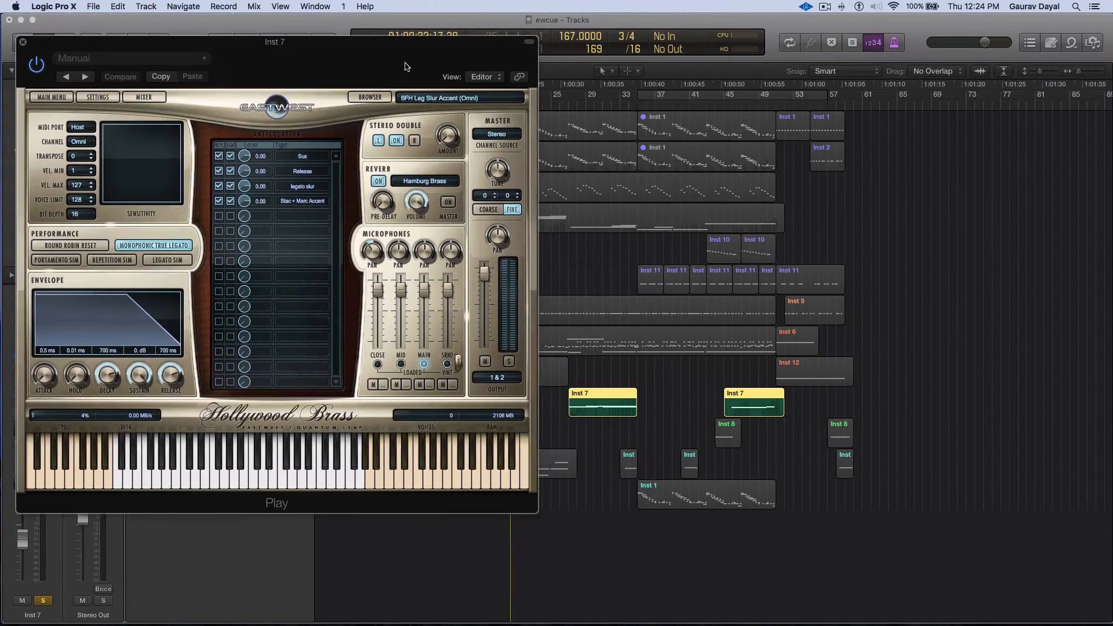
Step: Play Inst 7 from just before its first region, stop, and close the instrument window before clearing the region selection and the solo
click(558, 111)
key(space)
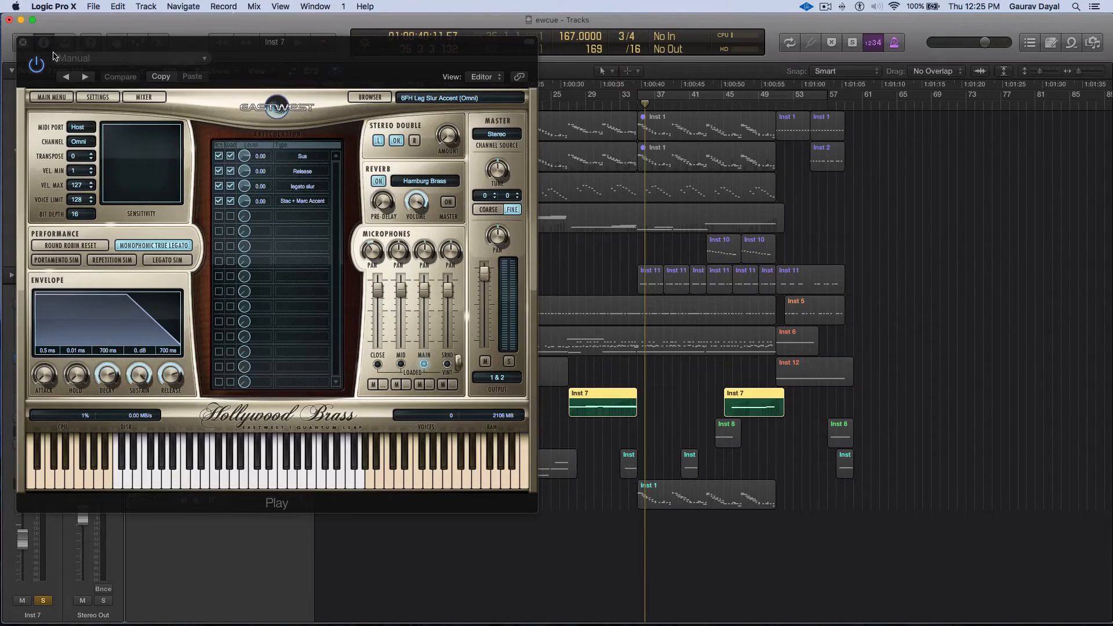
click(22, 43)
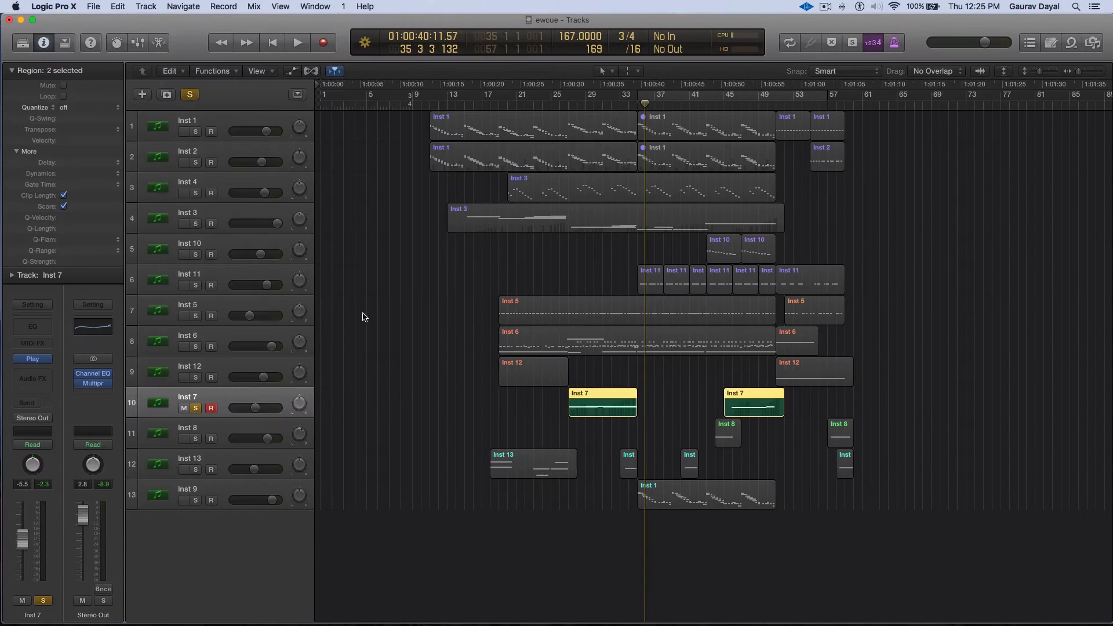
click(410, 429)
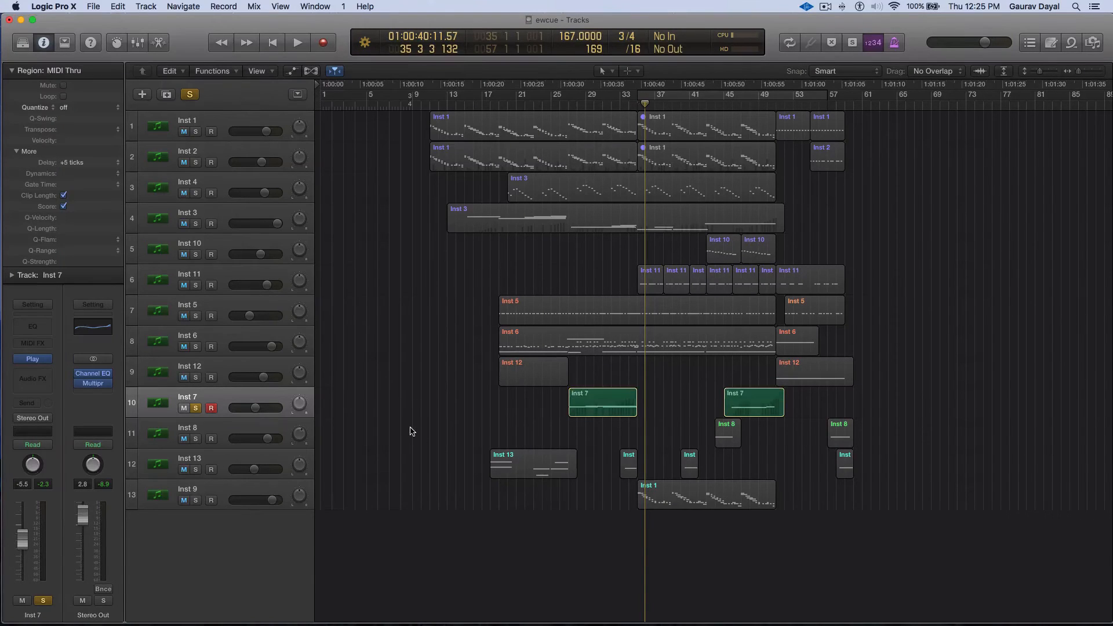
click(196, 409)
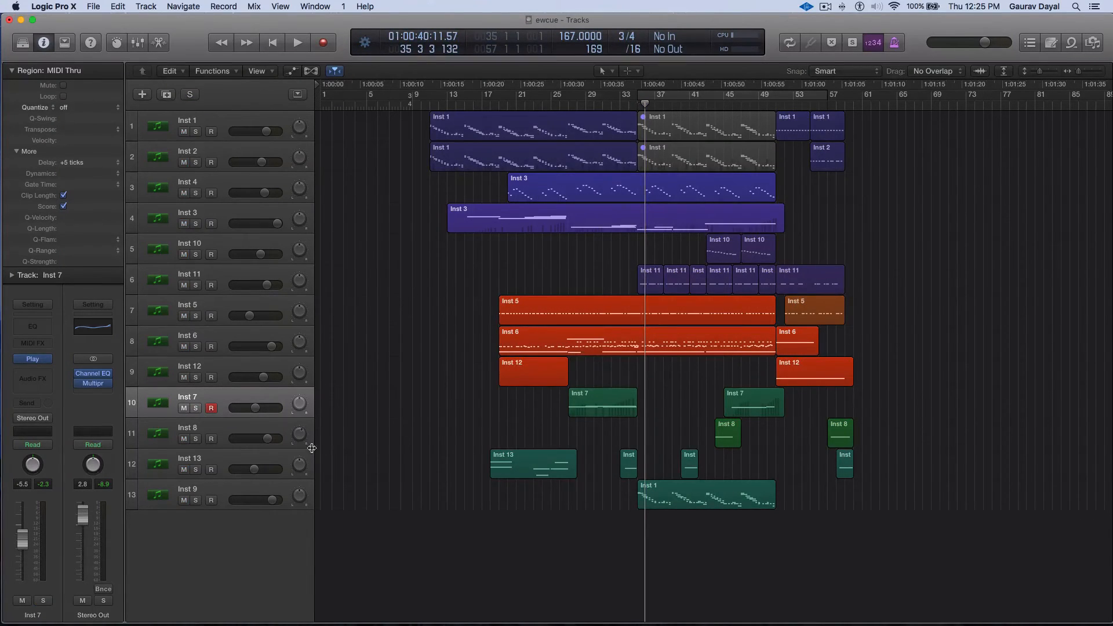
Step: Solo the Inst 9 track, play it from the start of its region and inspect its 3TP Staccato RRx9 patch in Play
click(260, 490)
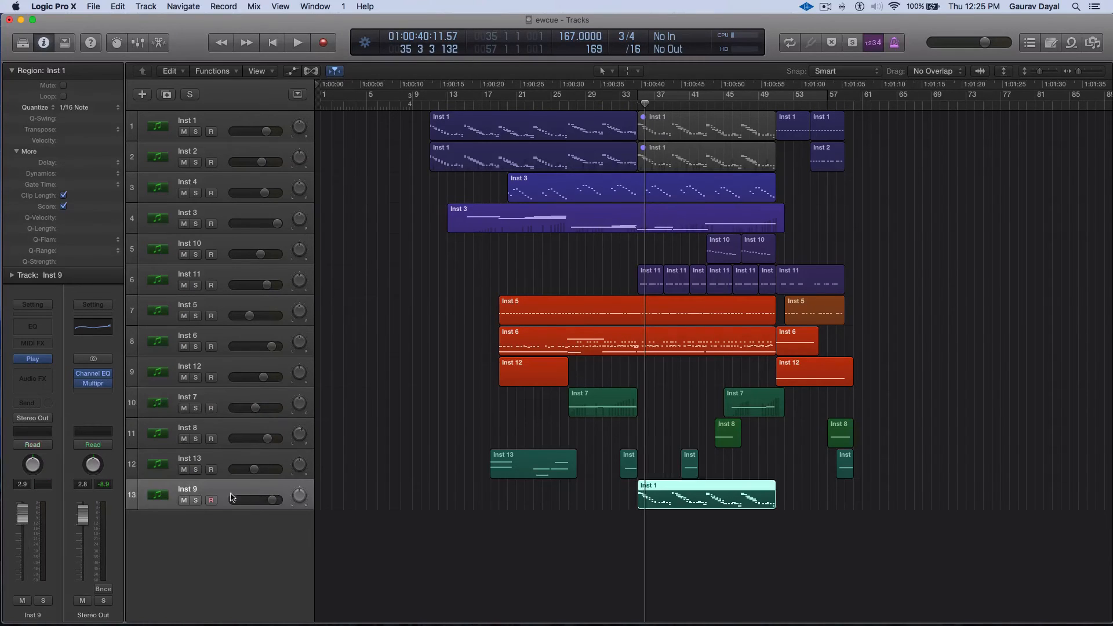
click(197, 500)
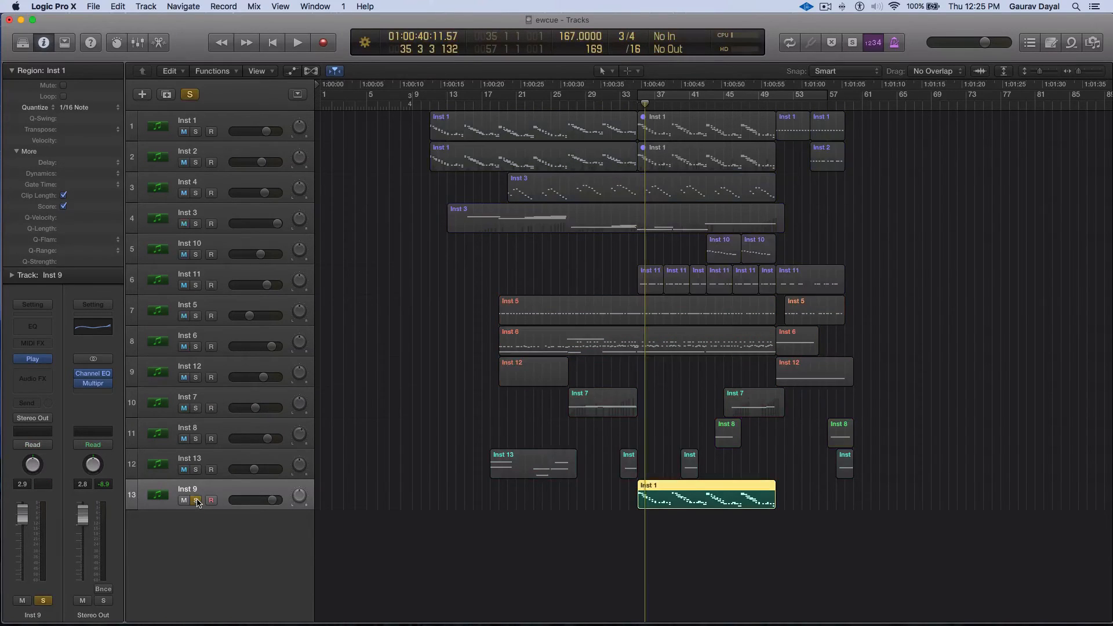
double_click(637, 106)
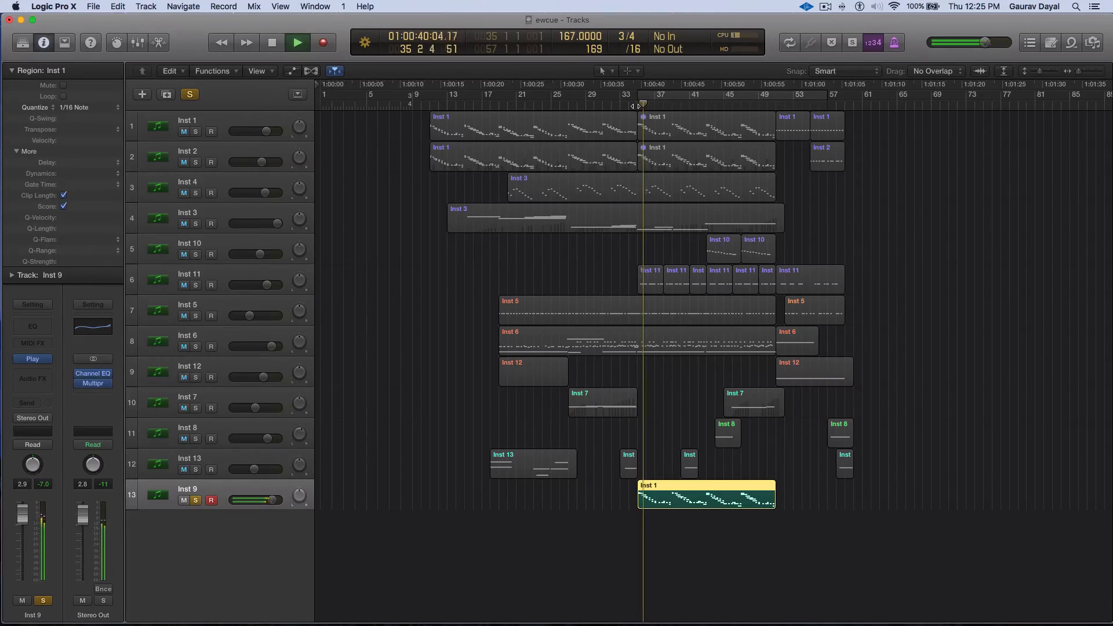
key(space)
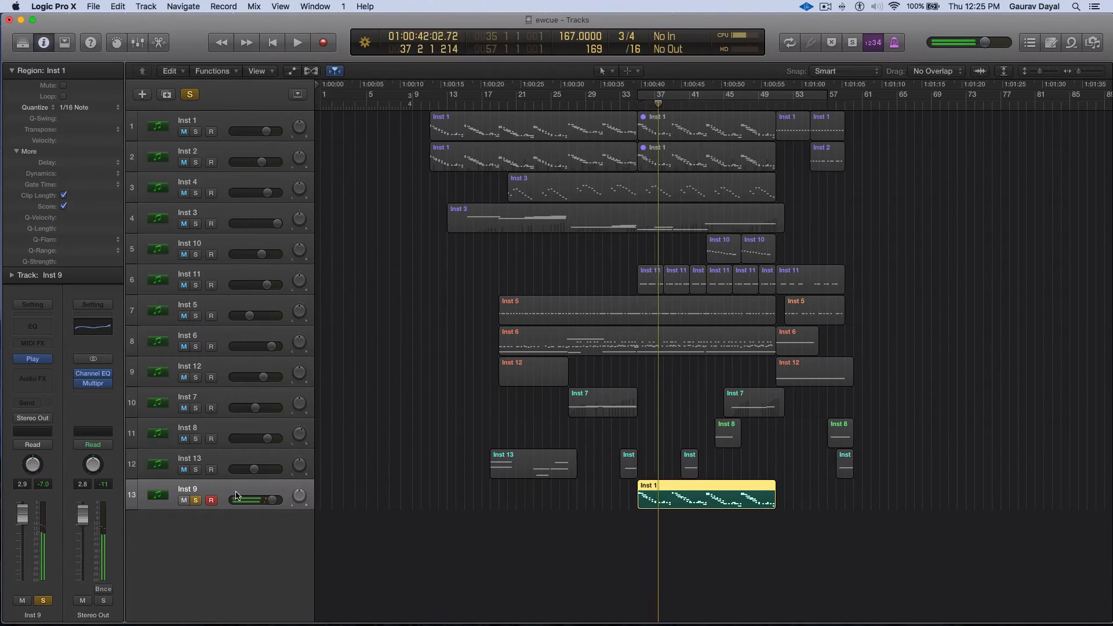
click(35, 359)
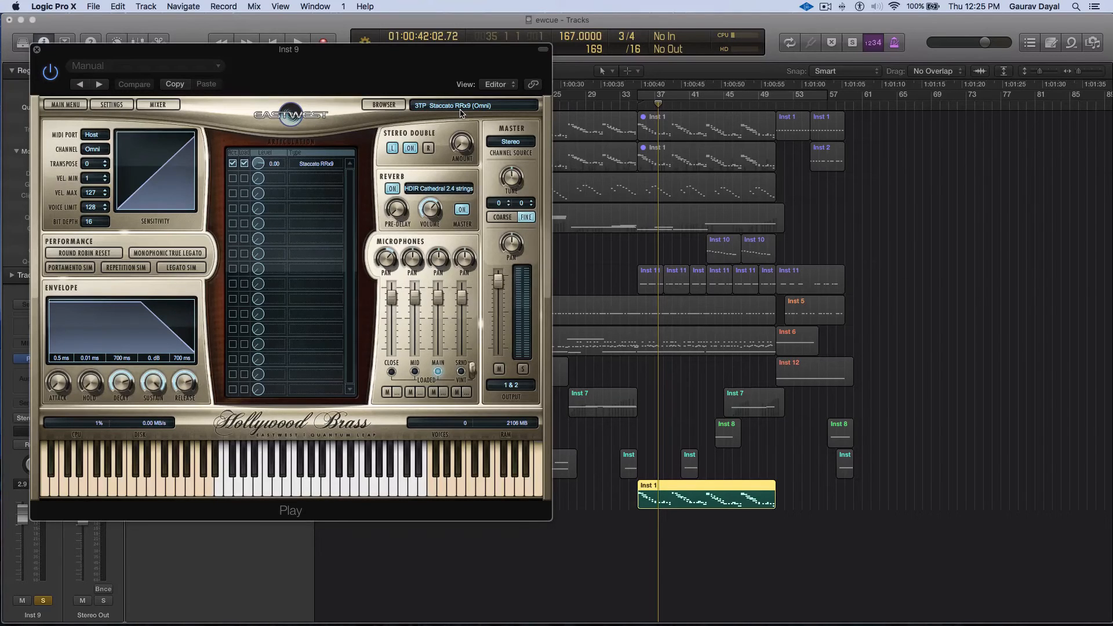
click(36, 51)
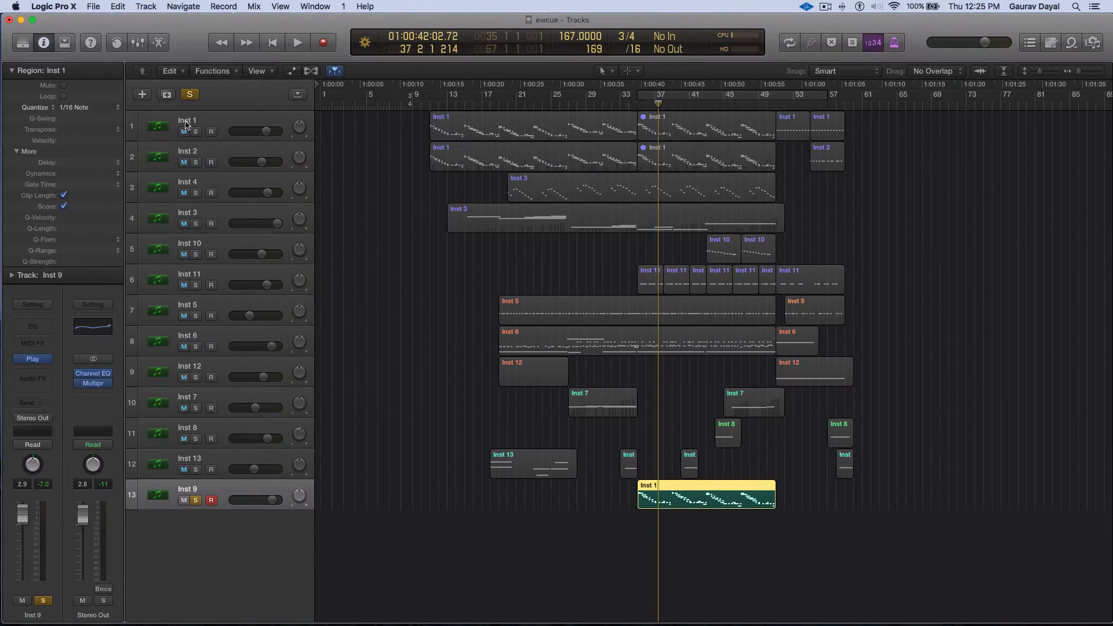
Step: Add Inst 1 and Inst 2 to the Inst 9 solo and play the three tracks together from bar 30
click(196, 131)
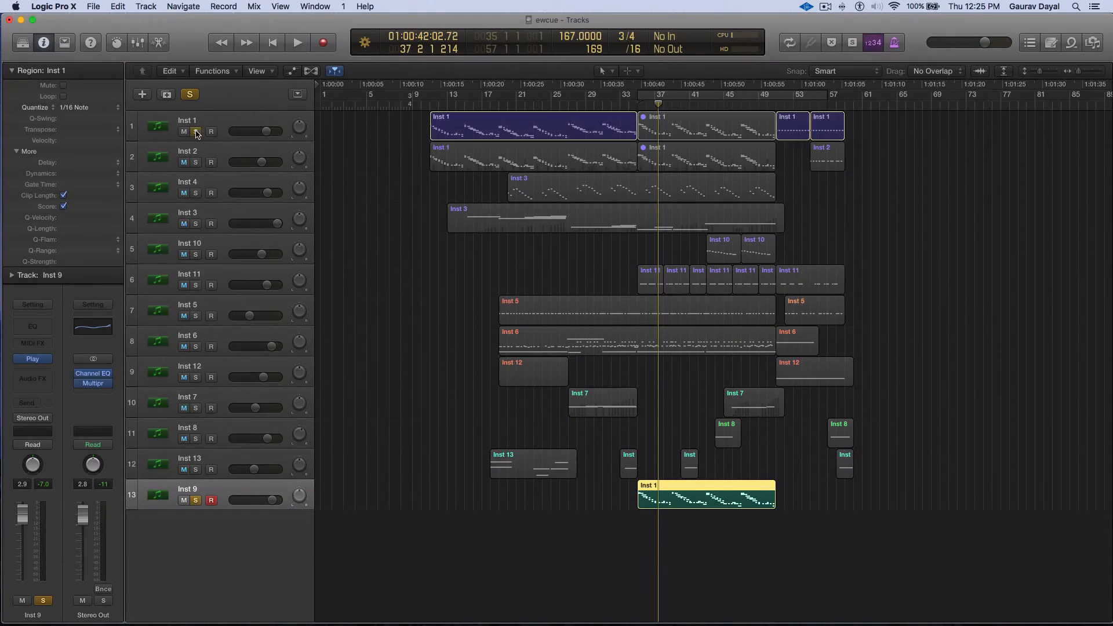
click(196, 162)
click(594, 104)
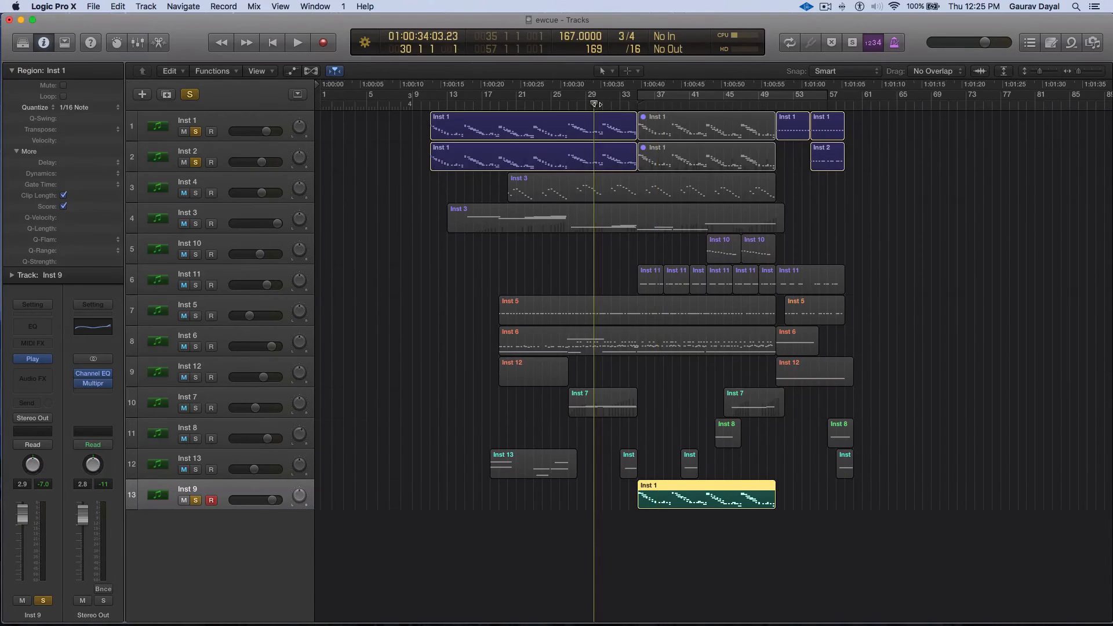
key(space)
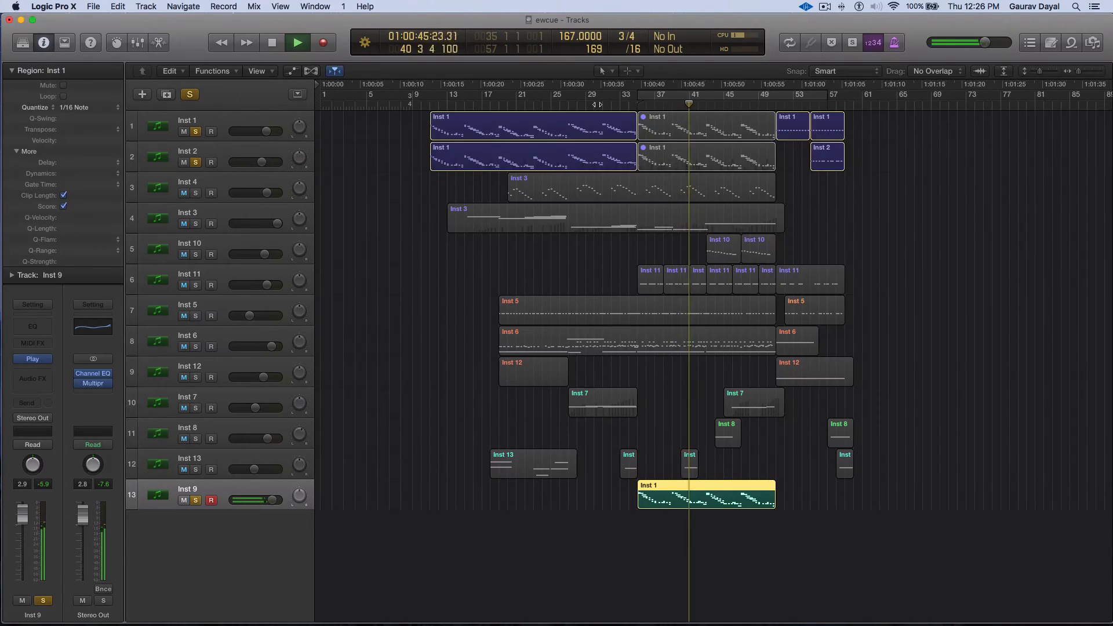
key(space)
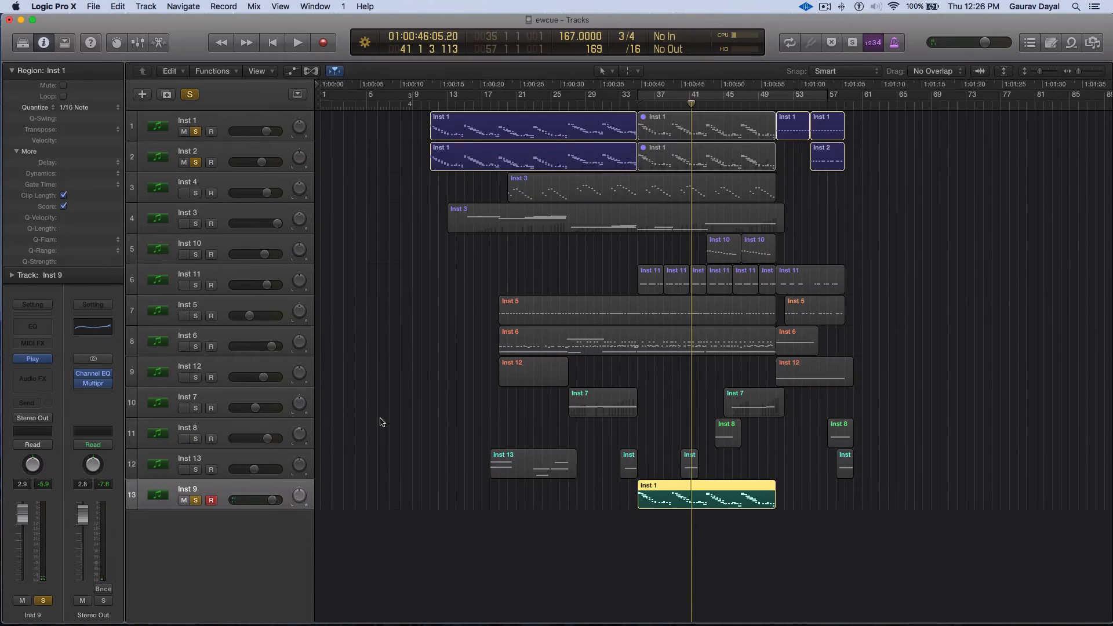
Step: Replace the Inst 9 solo with Inst 13 and play it with Inst 1 and Inst 2 from just before Inst 13's second region
click(196, 500)
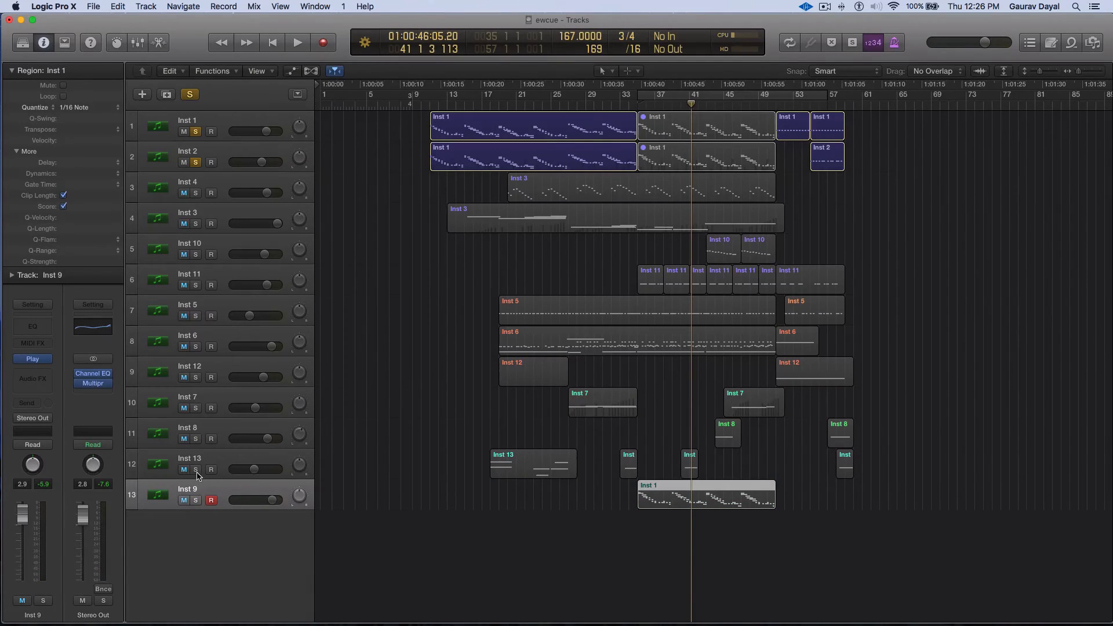
click(196, 470)
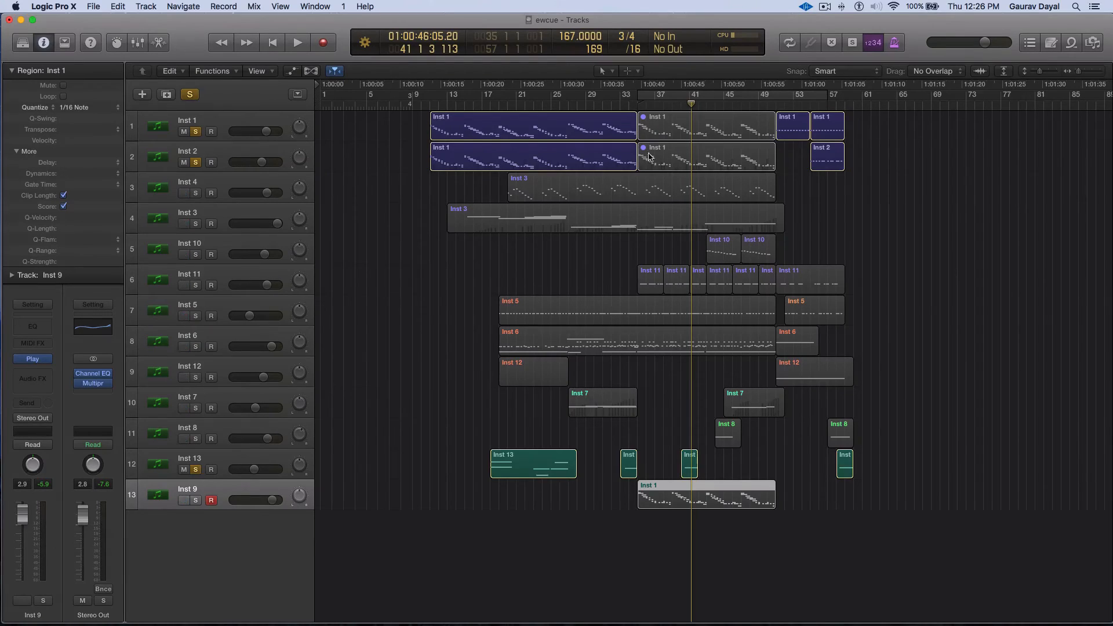
click(627, 107)
click(613, 107)
key(space)
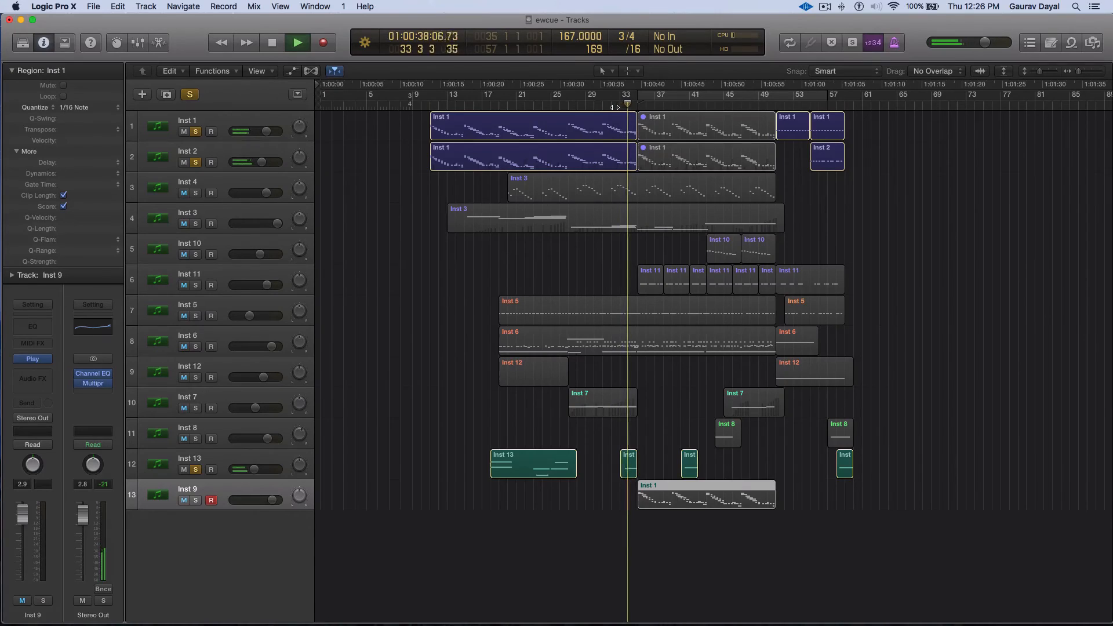
key(space)
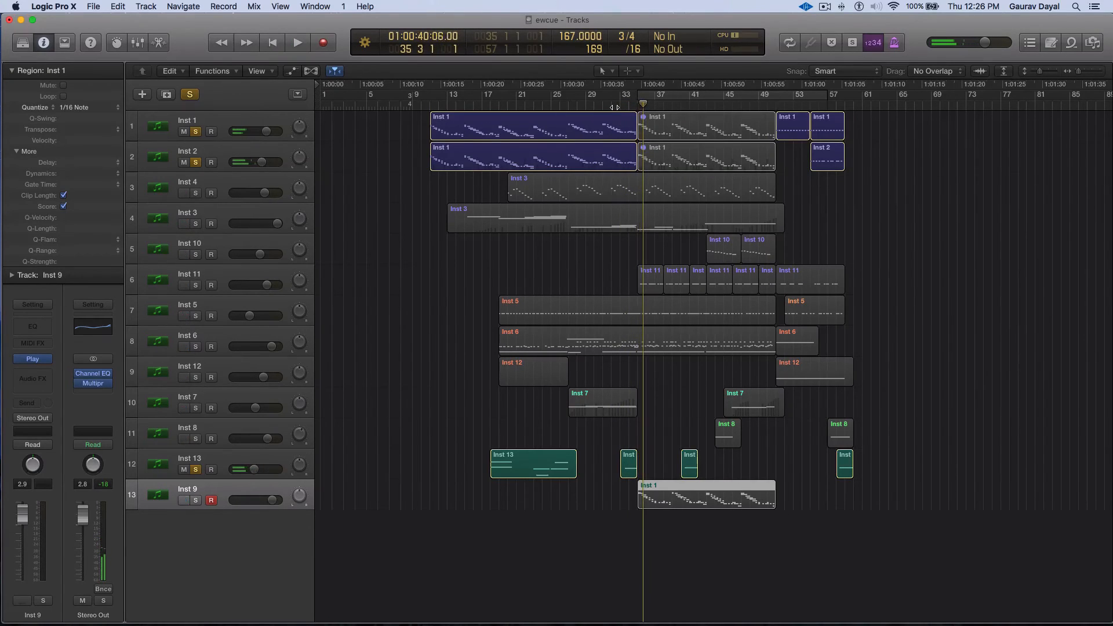
Step: Clear the solos on Inst 13, Inst 1 and Inst 2 and deselect the Inst 9 track's region
click(195, 470)
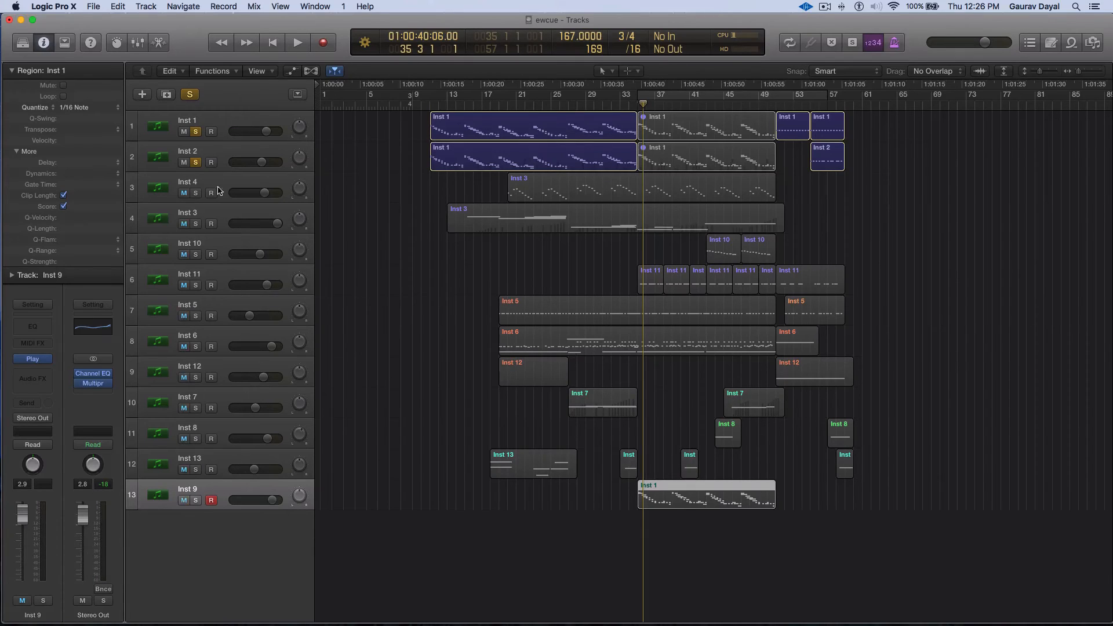
click(196, 133)
click(196, 162)
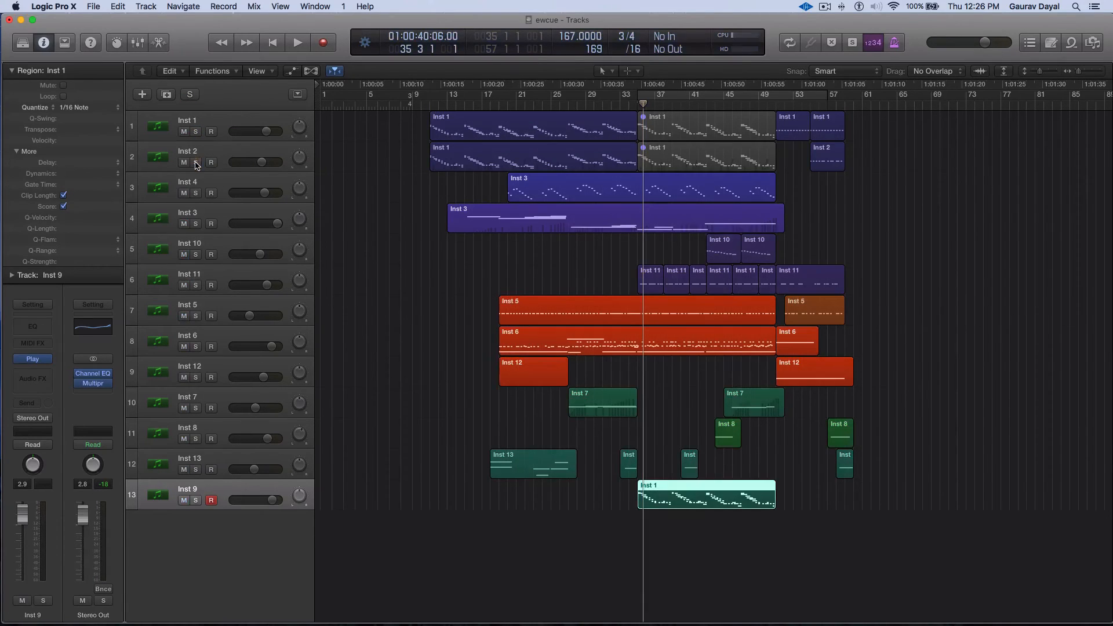
click(386, 248)
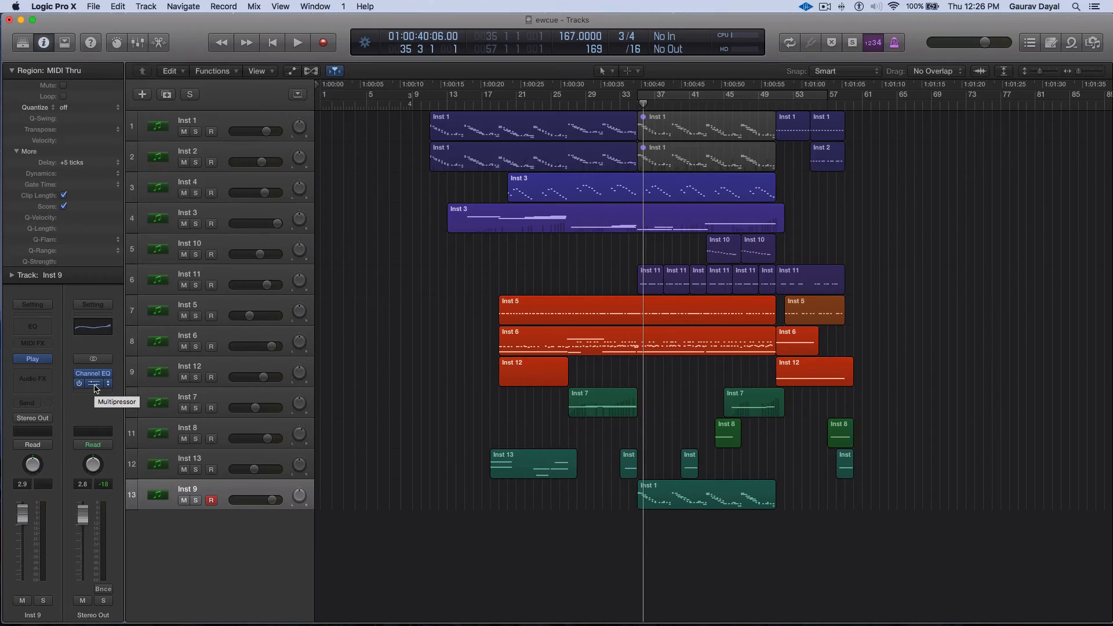
Step: Play the full cue with all tracks from bar 10 through the last regions and stop playback
click(422, 105)
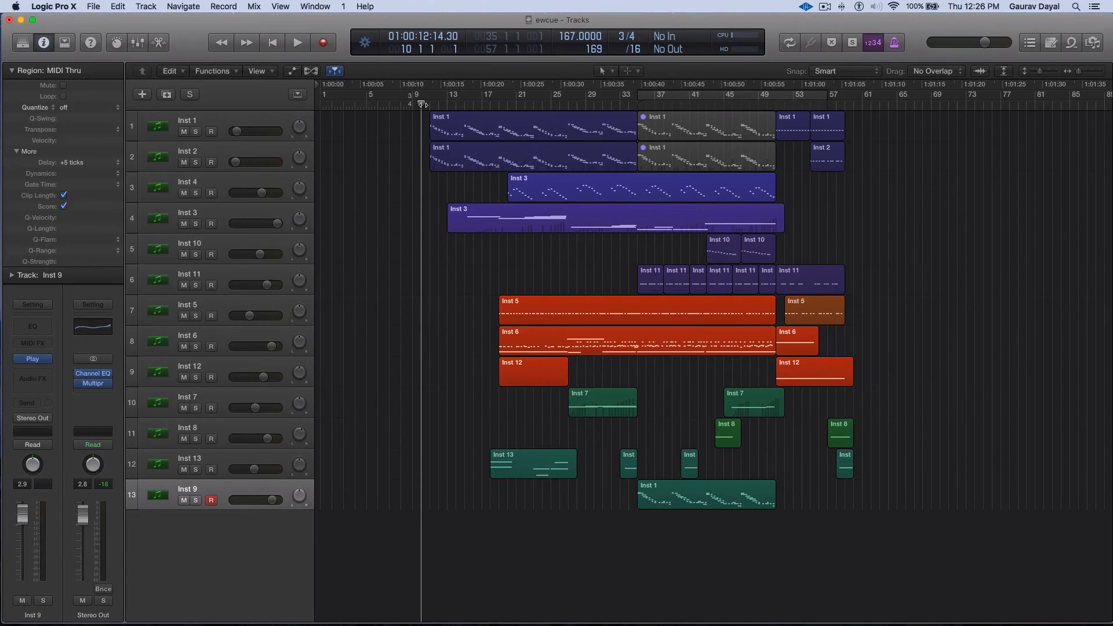
key(space)
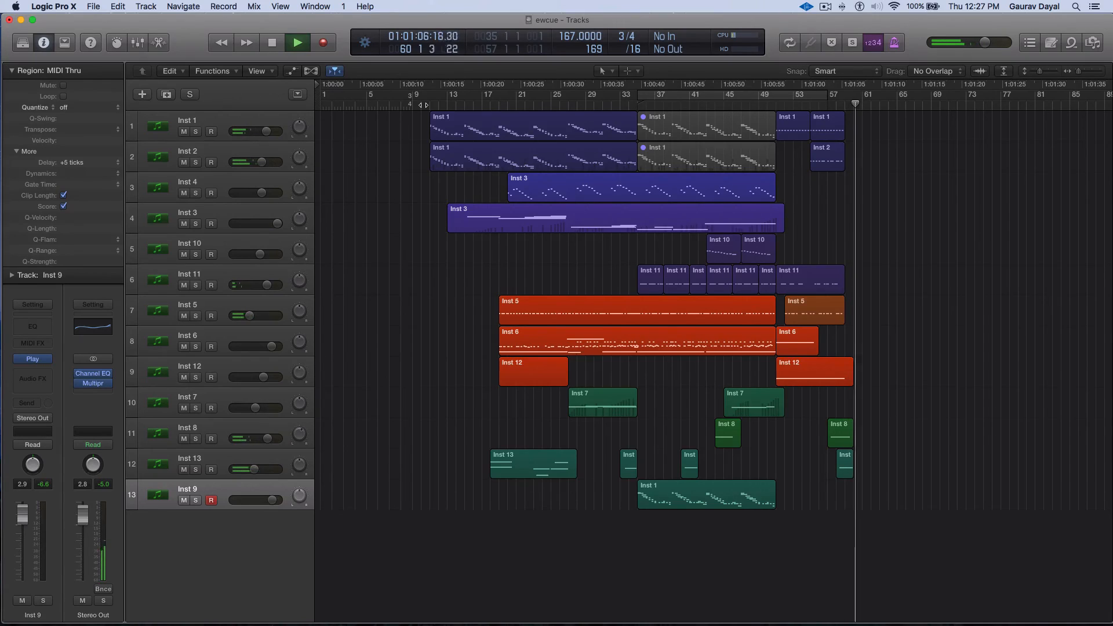
key(space)
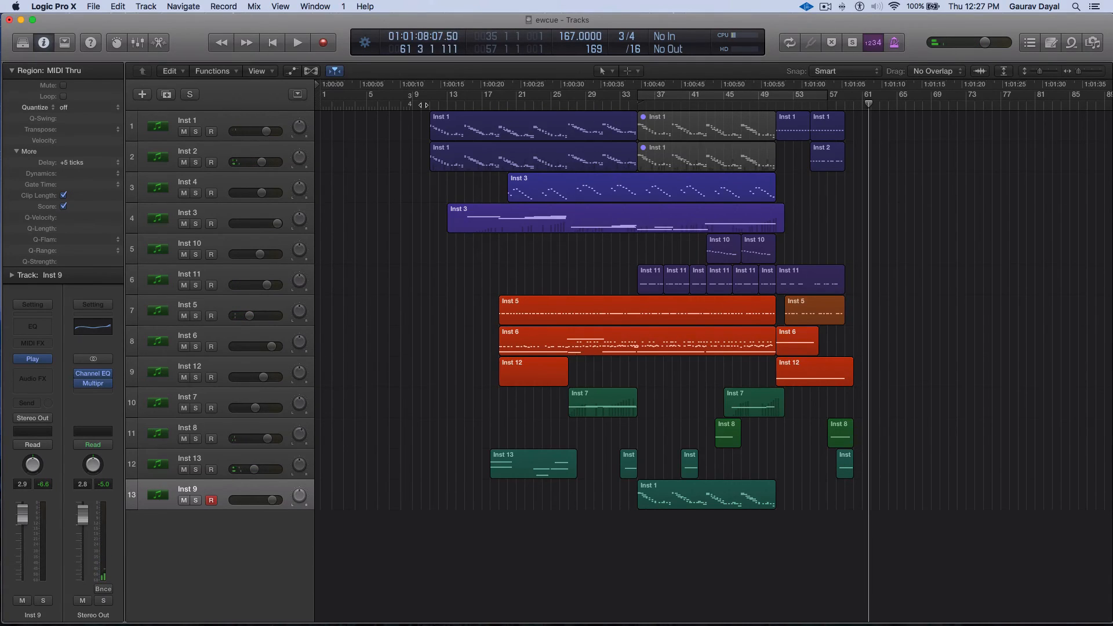